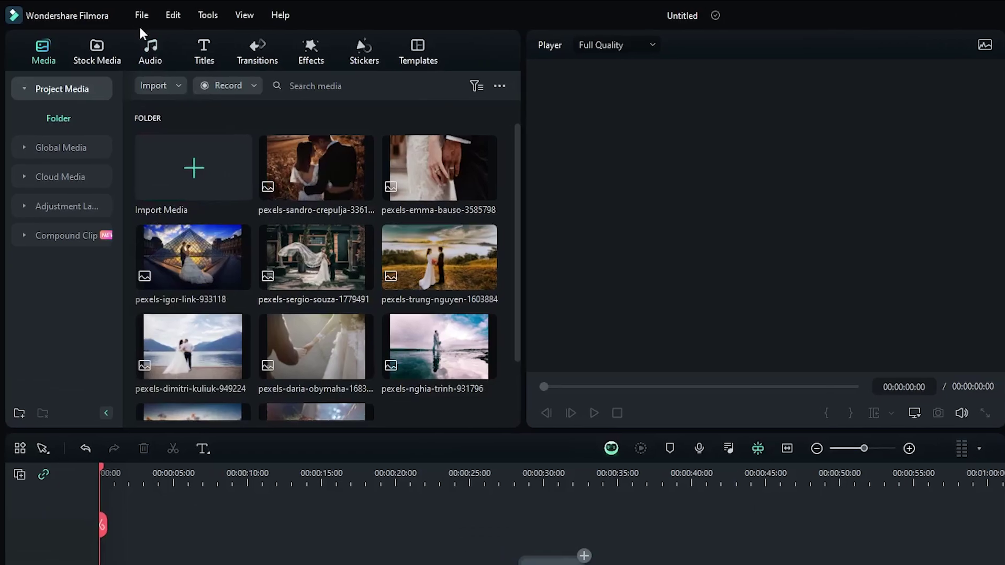
Step: Set the default photo duration to 7 seconds in the editing preferences and apply the change
left_click(100, 11)
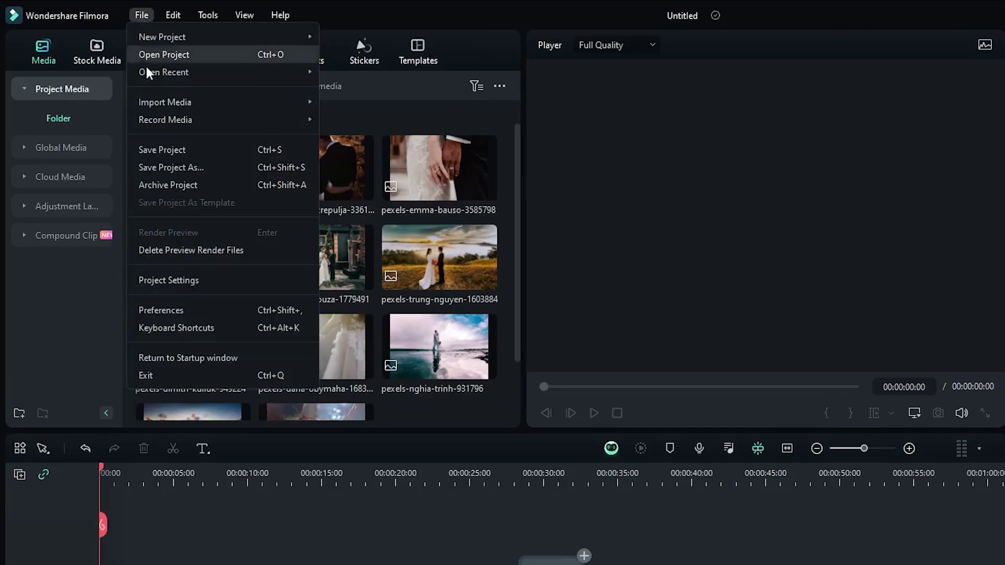
left_click(183, 310)
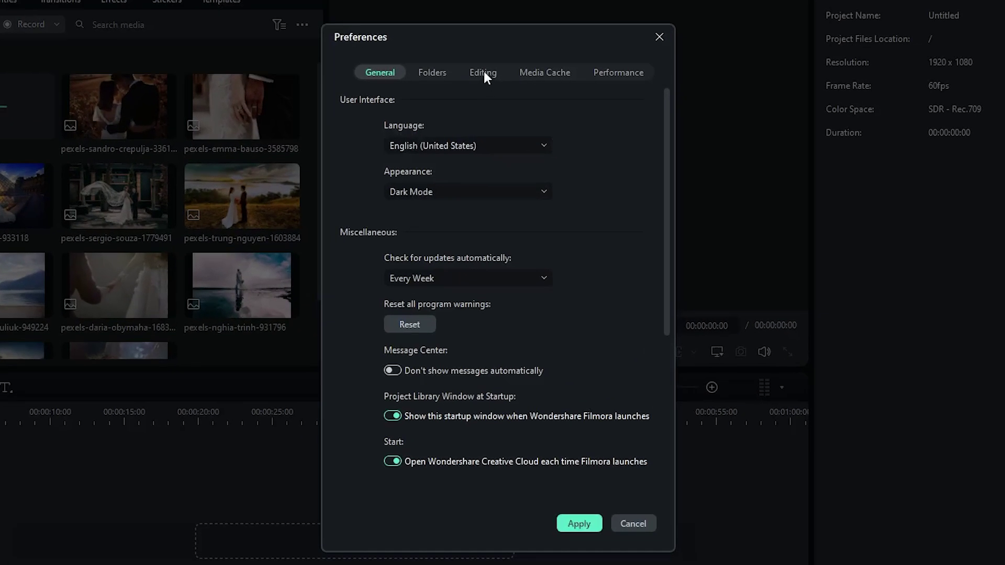
left_click(681, 133)
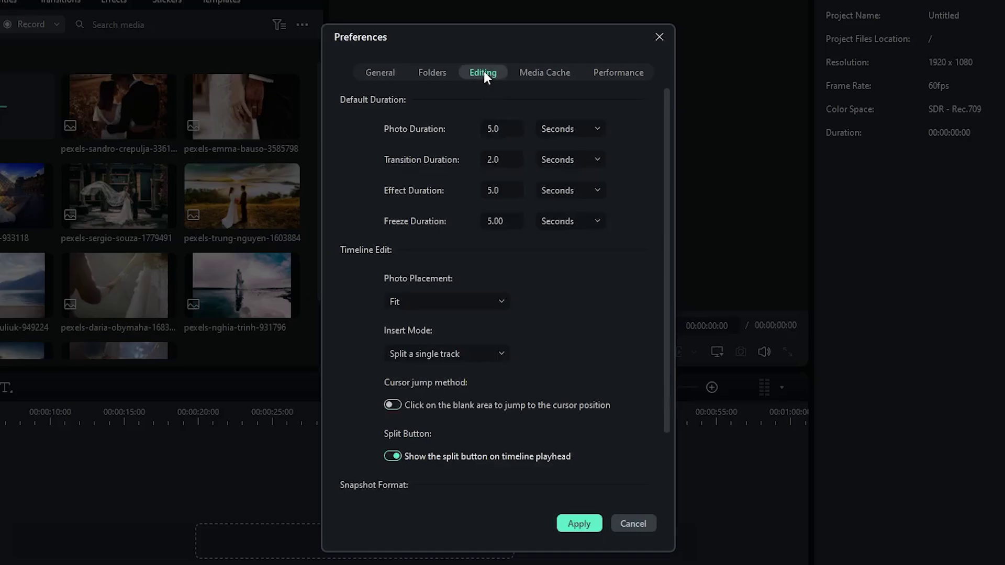
double_click(493, 128)
left_click(612, 290)
left_click(584, 523)
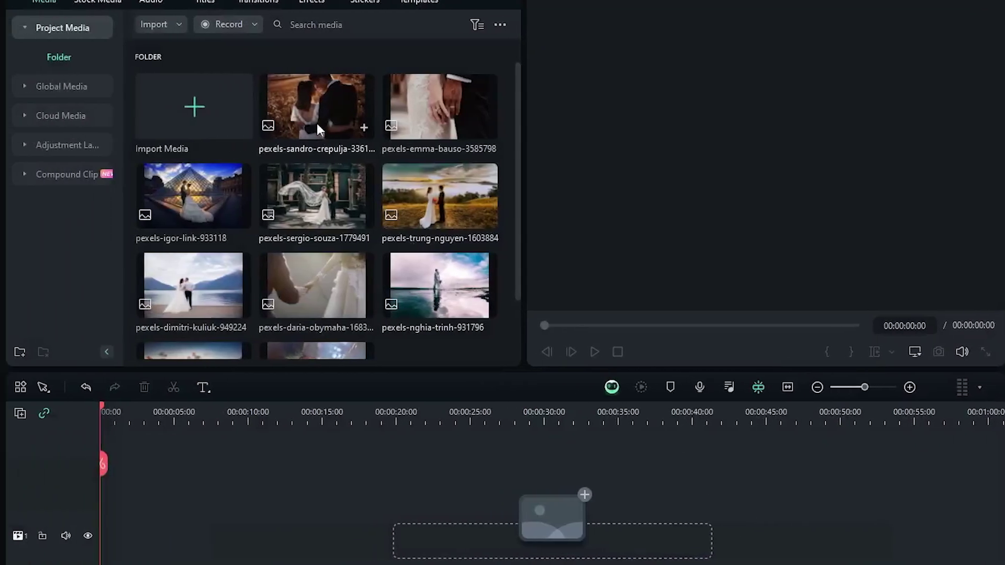
Step: Select all ten wedding photos in the project media and place them in sequence at the start of video track 1
left_click(311, 114)
left_click(330, 350, "shift")
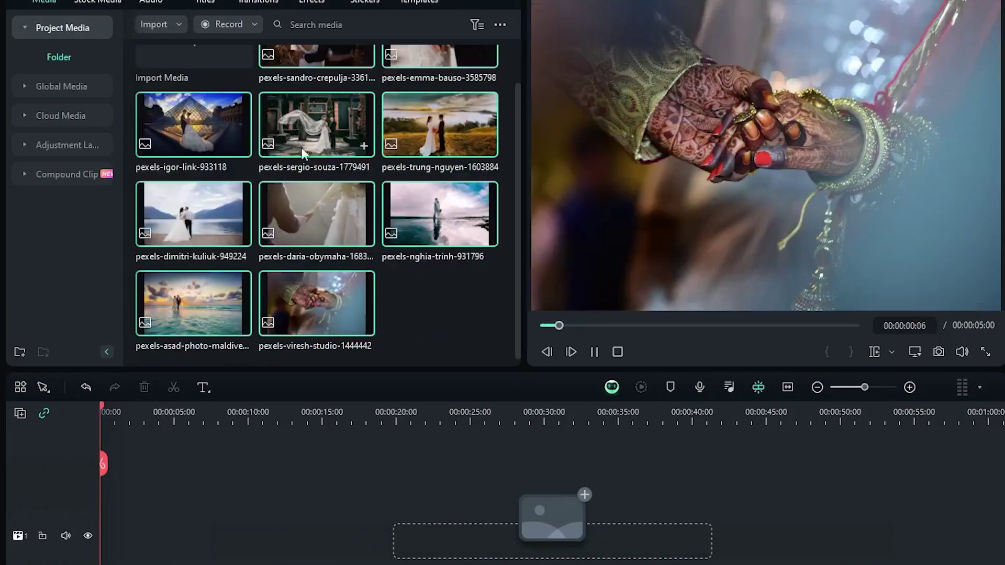
left_click_drag(312, 126, 383, 389)
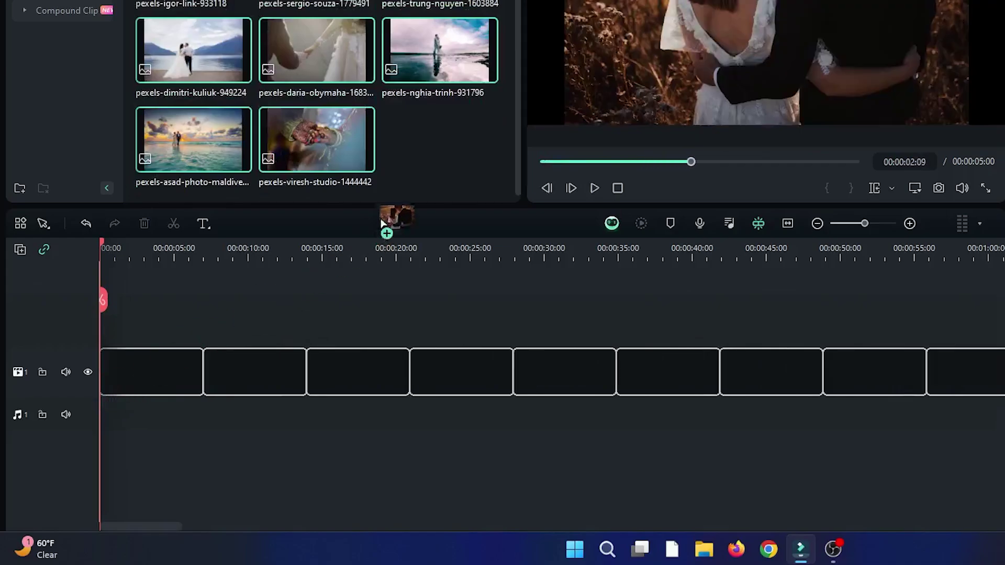
left_click_drag(384, 225, 437, 155)
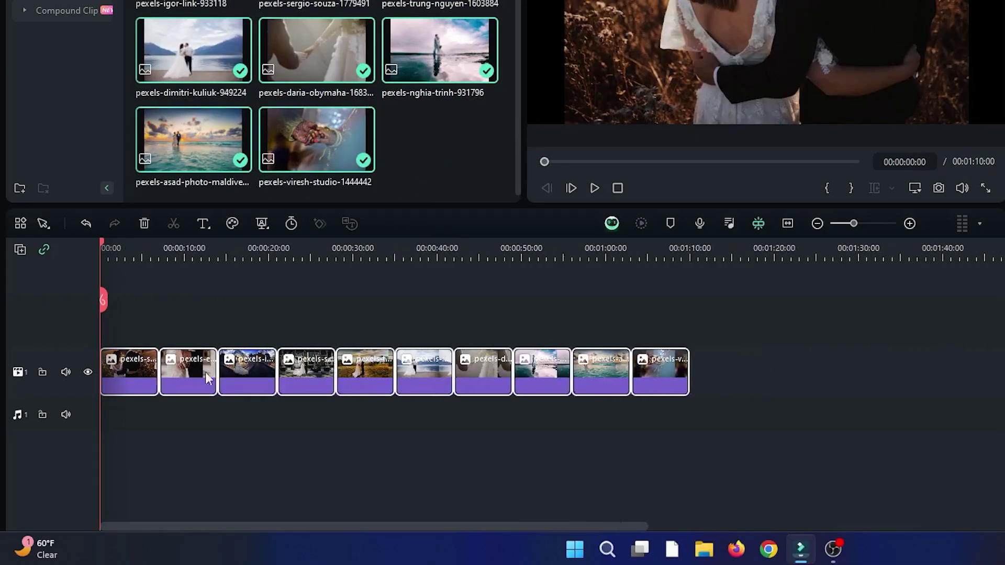
Step: Apply Crop to Fit to all the photo clips on the timeline, then deselect them
right_click(115, 366)
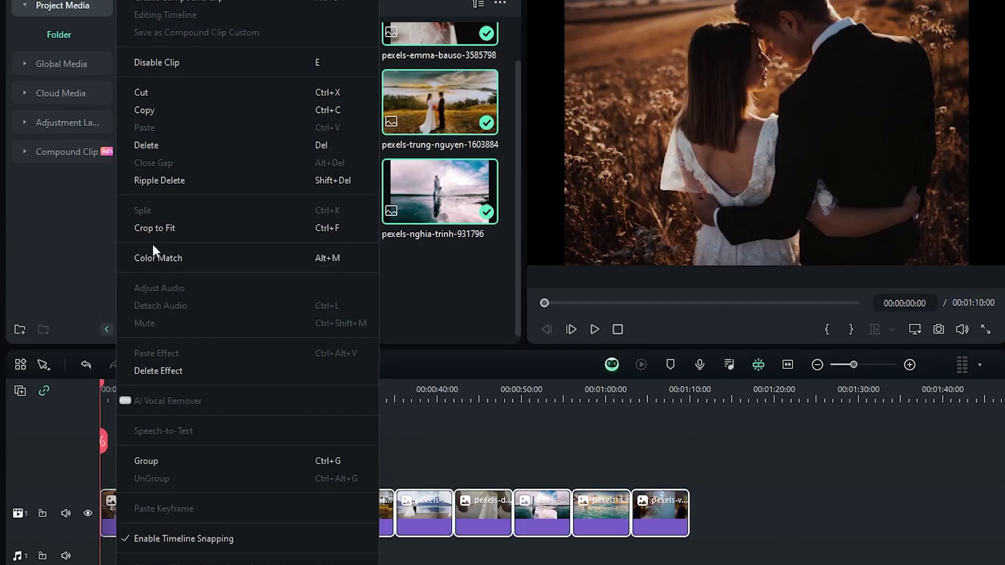
left_click(151, 229)
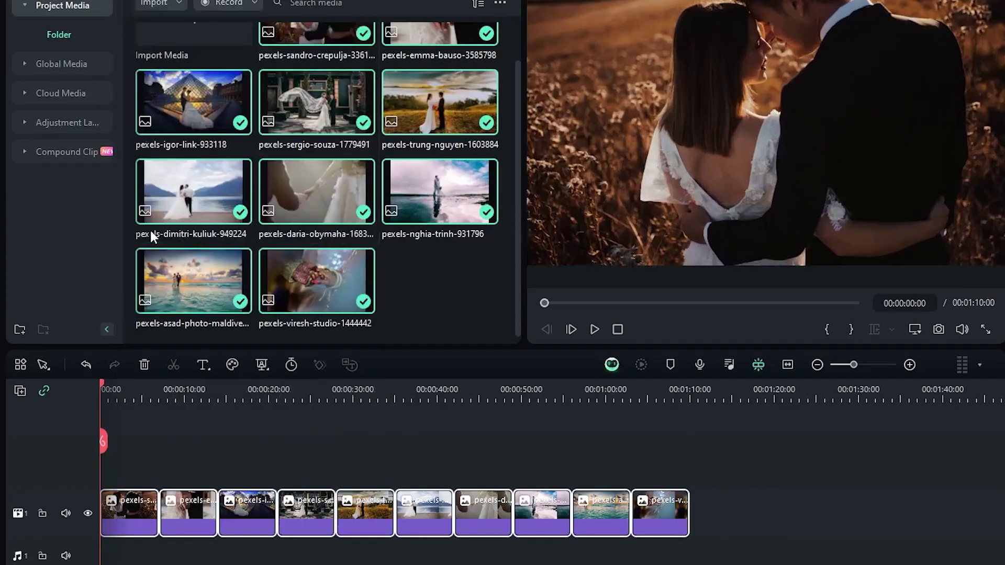
left_click_drag(197, 385, 233, 387)
left_click(208, 437)
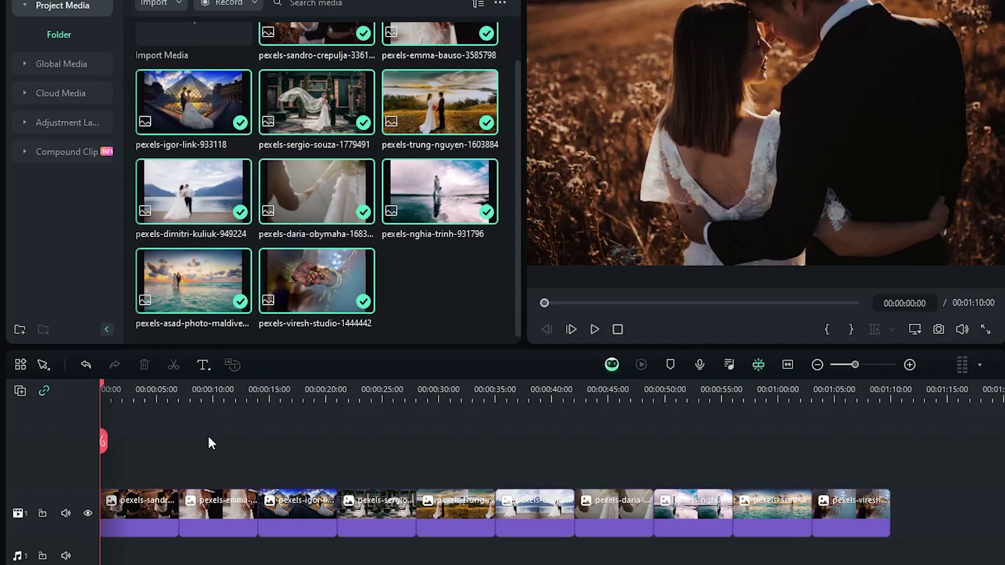
Step: Apply the Fade Slide 4 animation from the Preset Motions (Legacy) collection to the first photo clip
left_click(157, 524)
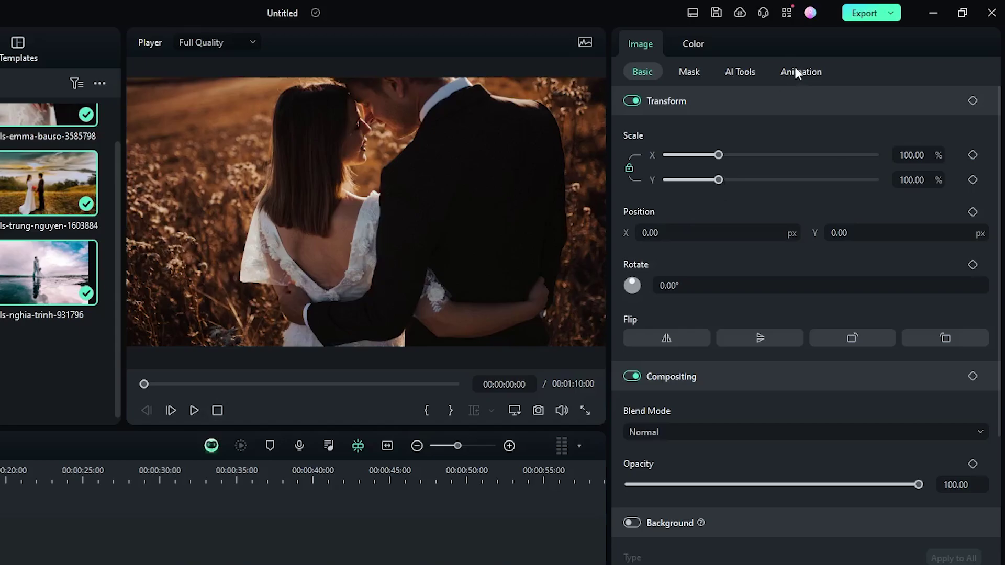
left_click(795, 70)
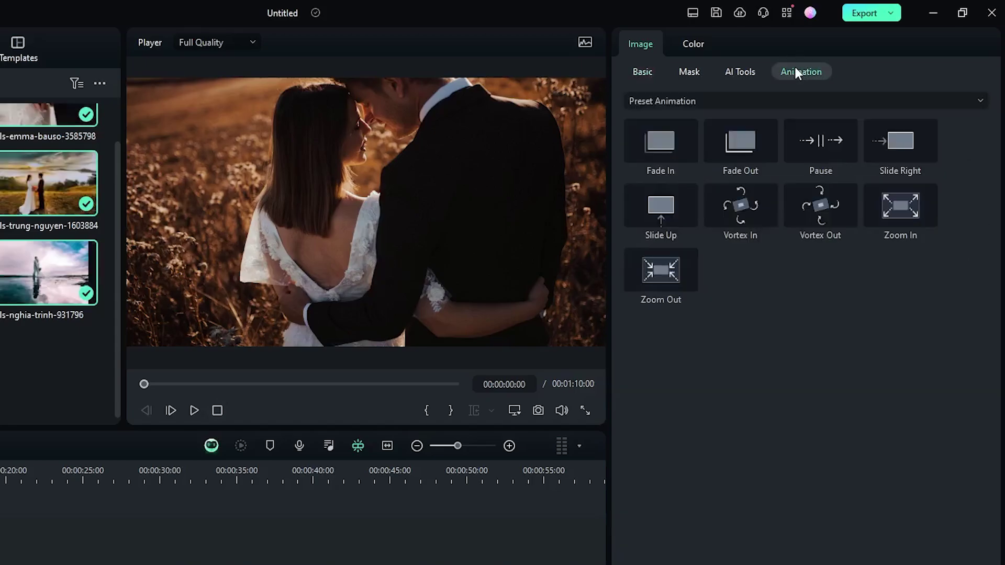
left_click(704, 102)
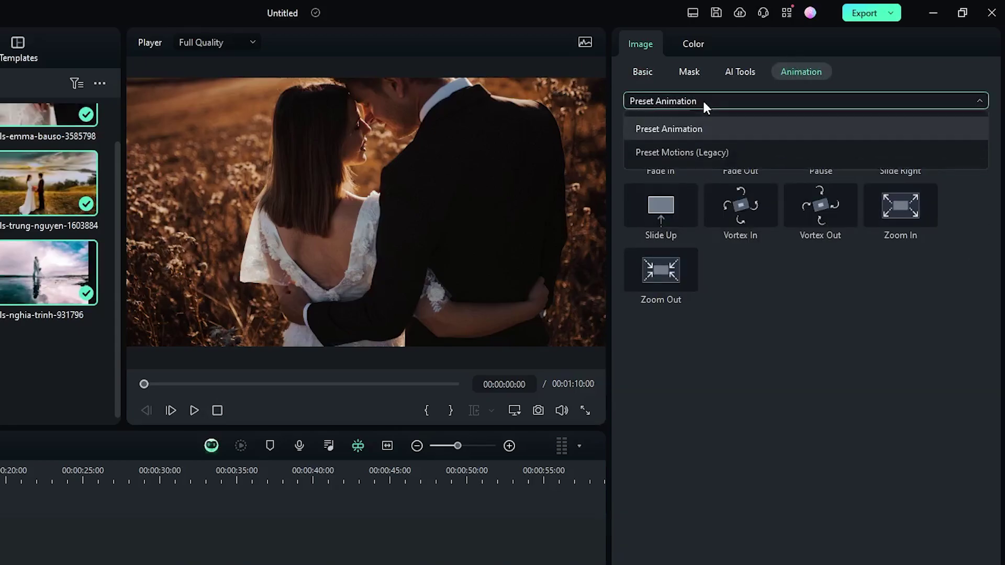
left_click(707, 151)
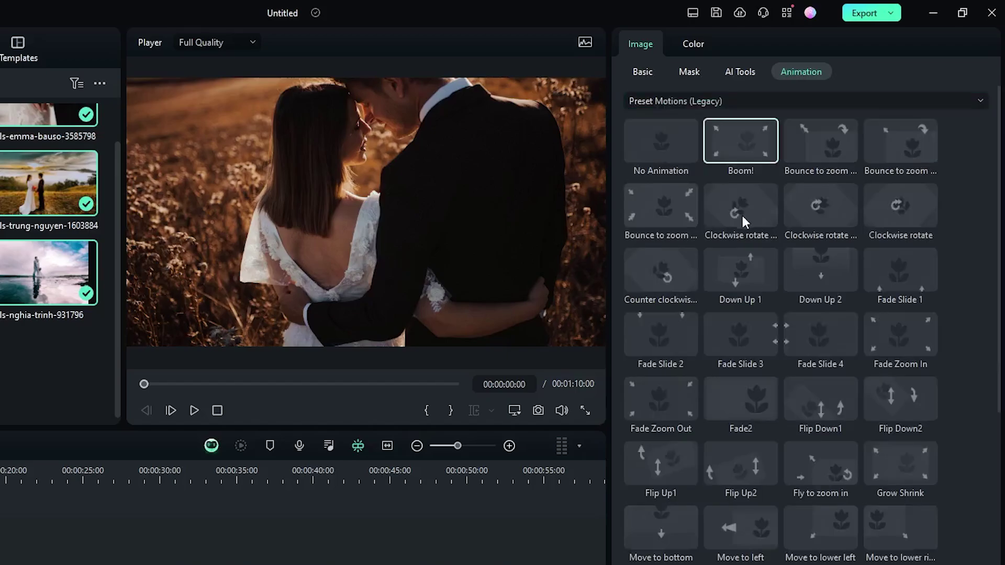
scroll(963, 265, "down", 1)
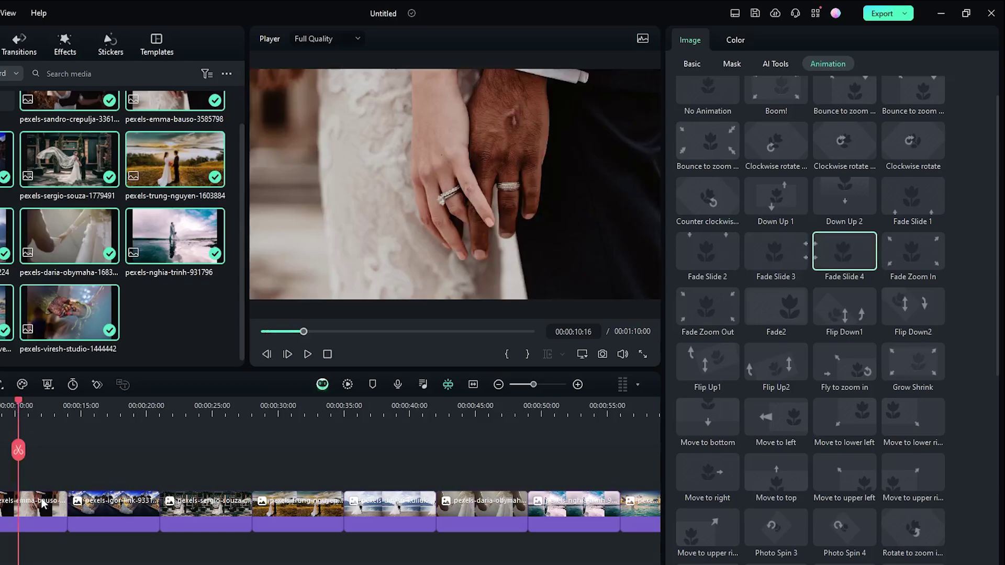
Step: Apply the Fade Slide 3 motion to the second photo clip and Fade Slide 4 to the third
left_click(42, 501)
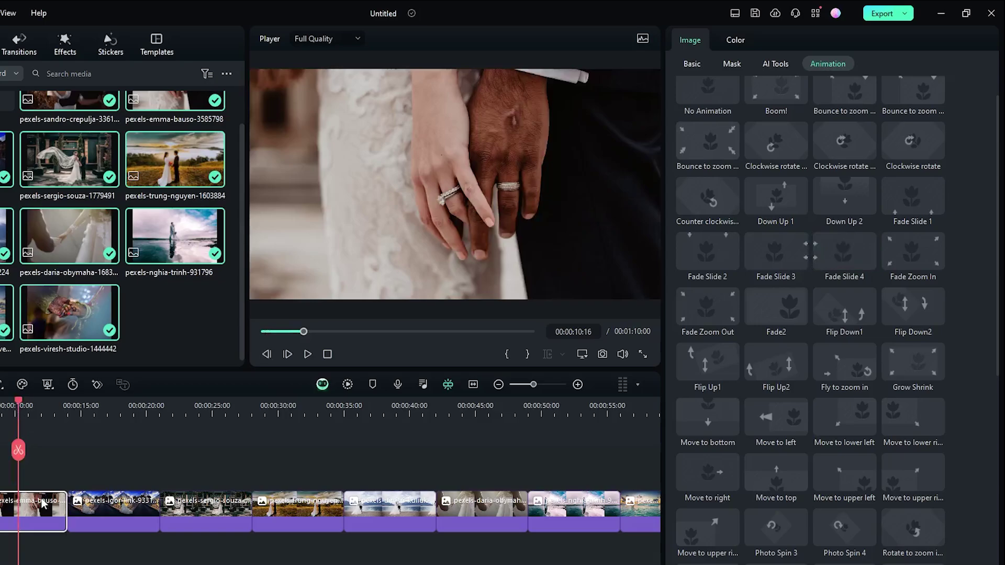
double_click(765, 255)
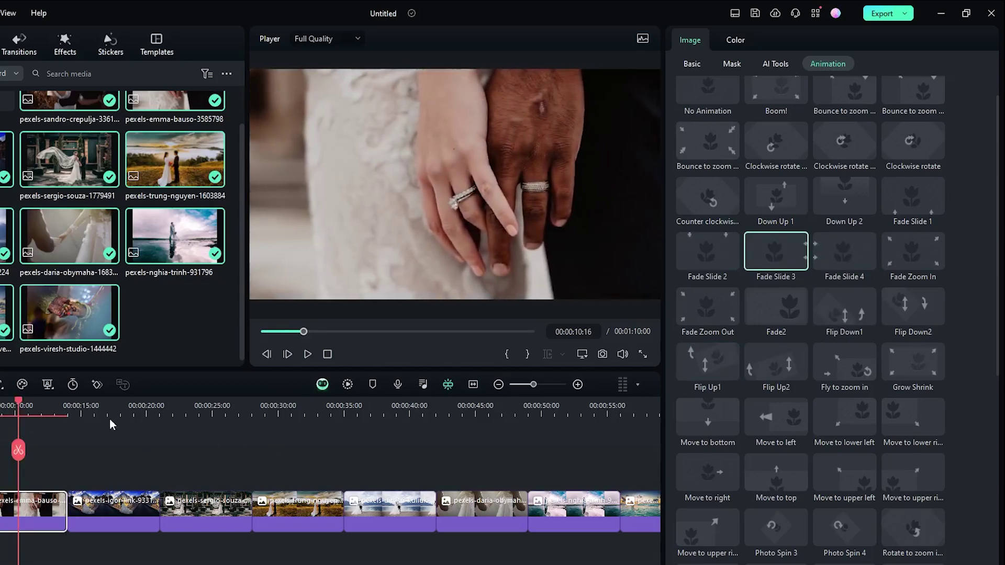
left_click(97, 408)
left_click(125, 516)
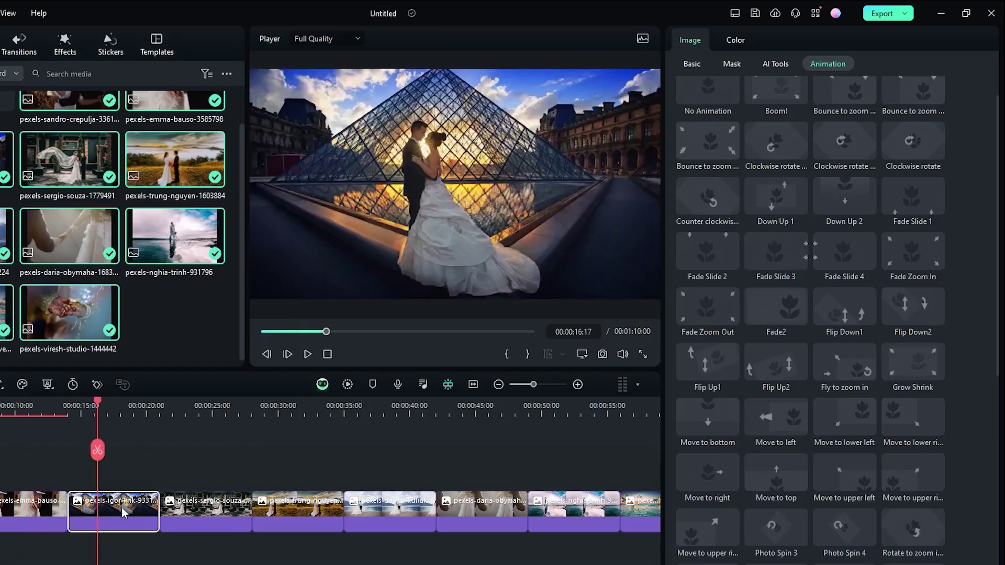
double_click(850, 257)
Step: Apply the Fade Slide 3 motion to the fourth photo clip and Fade Slide 4 to the fifth
left_click_drag(199, 406, 215, 406)
left_click(143, 504)
double_click(774, 253)
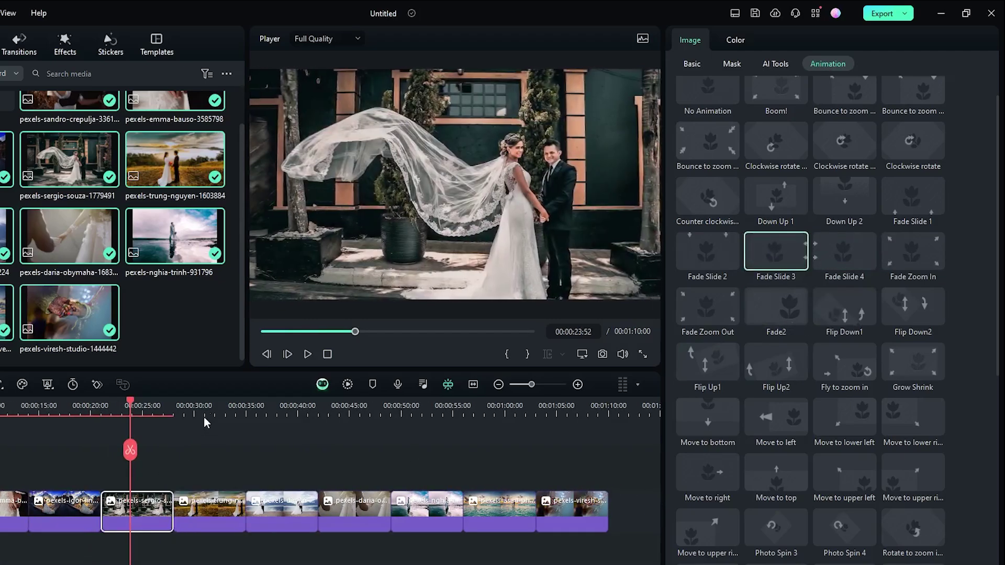
left_click(205, 419)
left_click(208, 503)
double_click(843, 254)
Step: Apply the Fade Slide 3 motion to the sixth photo clip and Fade Slide 4 to the seventh
left_click(285, 419)
left_click(282, 504)
double_click(776, 253)
left_click(362, 504)
double_click(844, 254)
Step: Apply the Fade Slide 3 motion to the eighth and tenth photo clips and Fade Slide 4 to the ninth
left_click(426, 504)
double_click(776, 253)
left_click(506, 503)
double_click(844, 254)
left_click(580, 503)
double_click(775, 253)
Step: Place a Default Title on a track above the photos at the very start of the timeline
left_click_drag(0, 406, 214, 420)
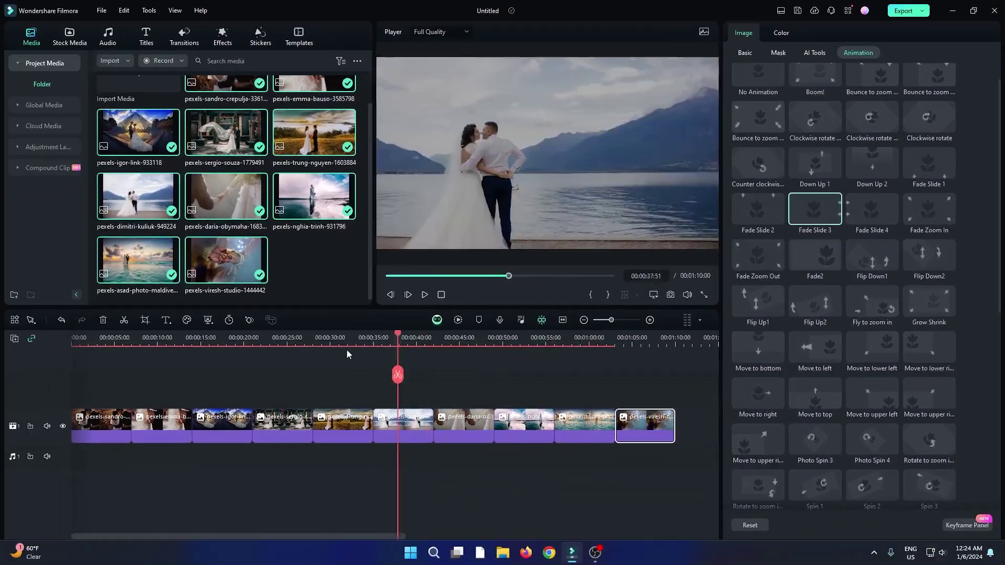
left_click_drag(347, 349, 43, 349)
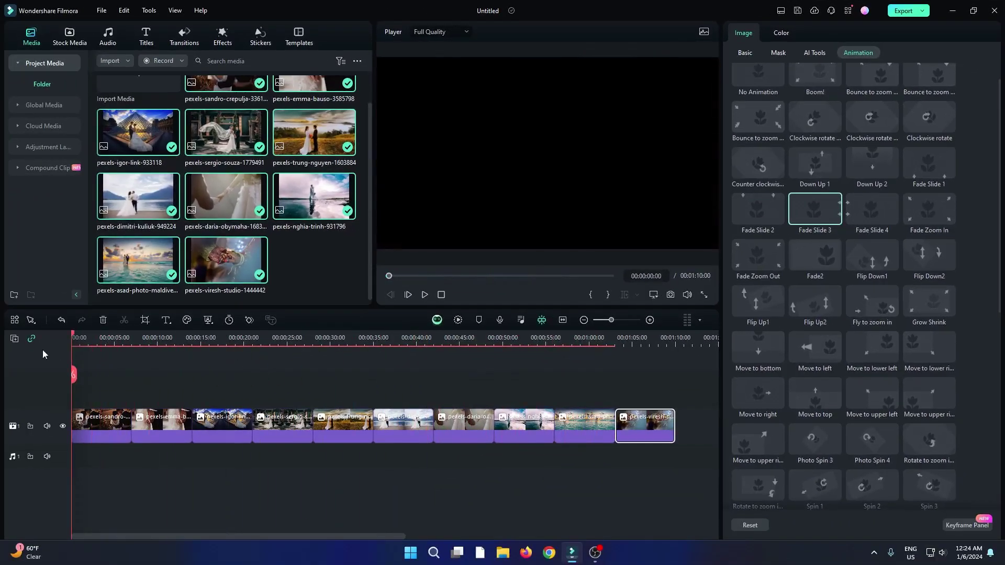
left_click(143, 376)
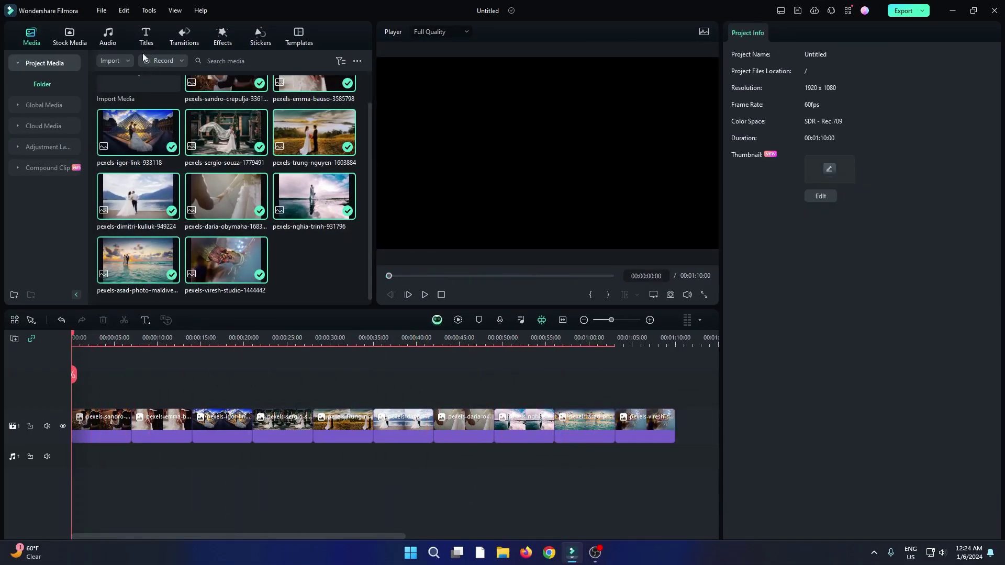
left_click(146, 38)
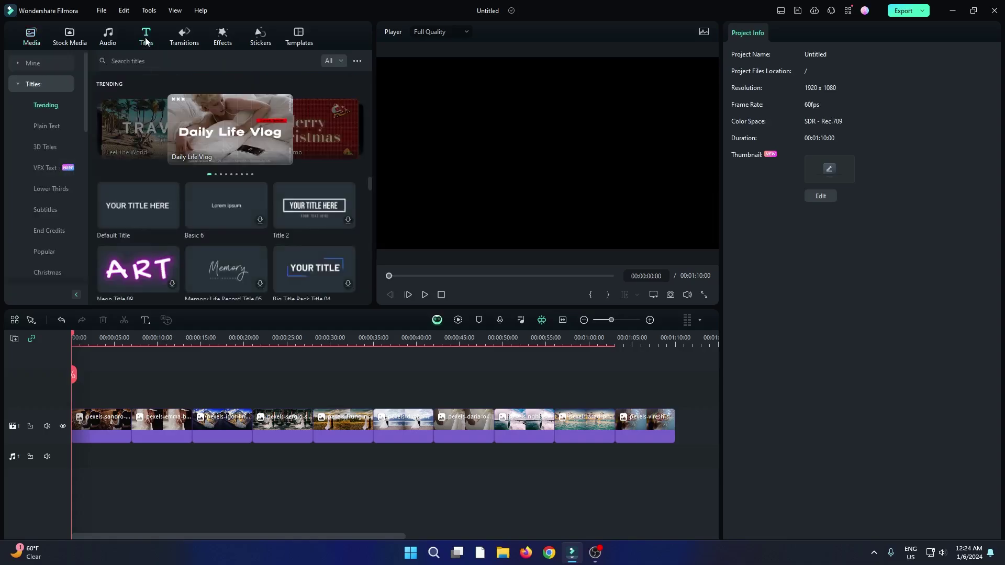
left_click_drag(126, 239, 93, 398)
scroll(146, 341, "up", 6)
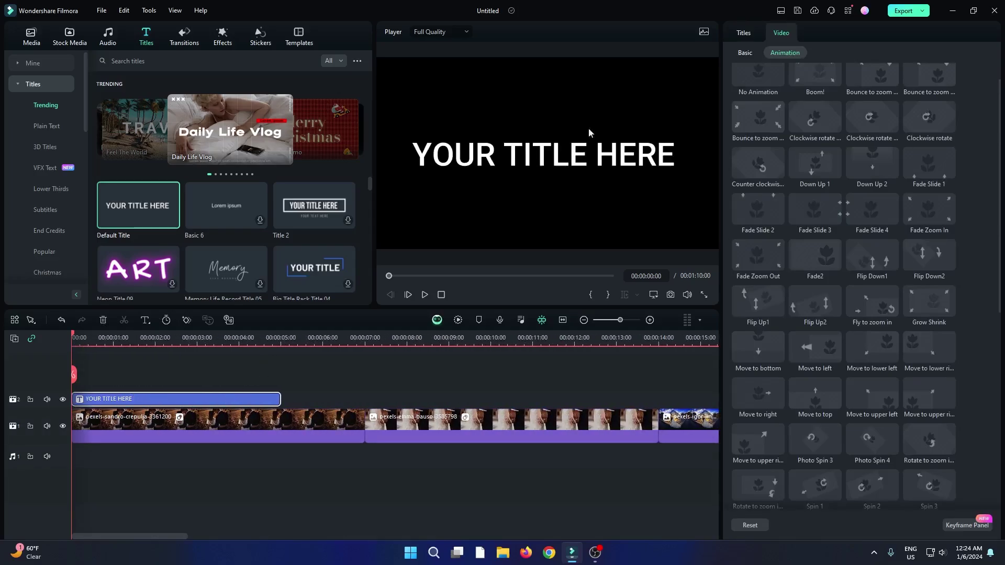
Step: Open the title in the maximized advanced text editor and delete its default text layer
left_click(745, 35)
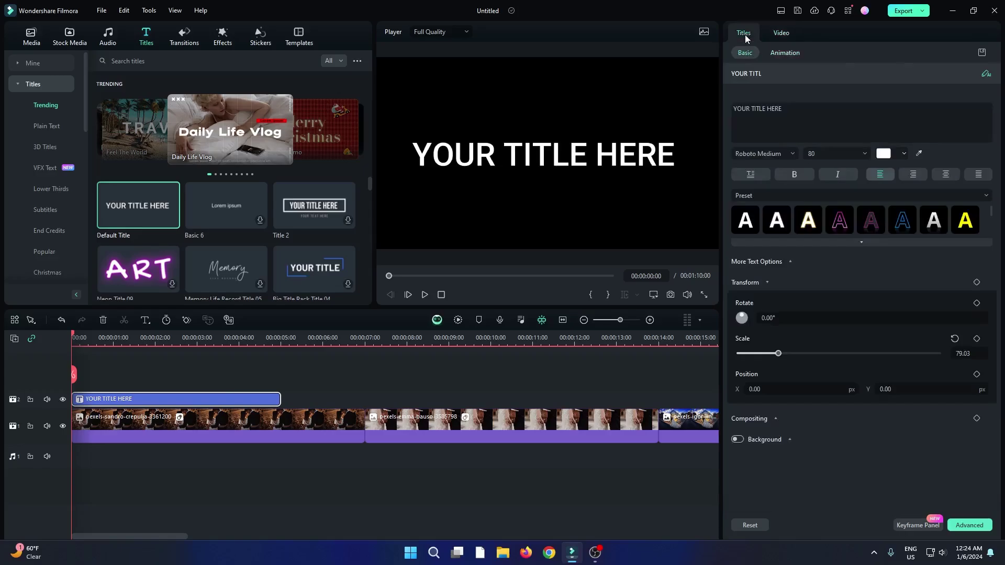
left_click(957, 526)
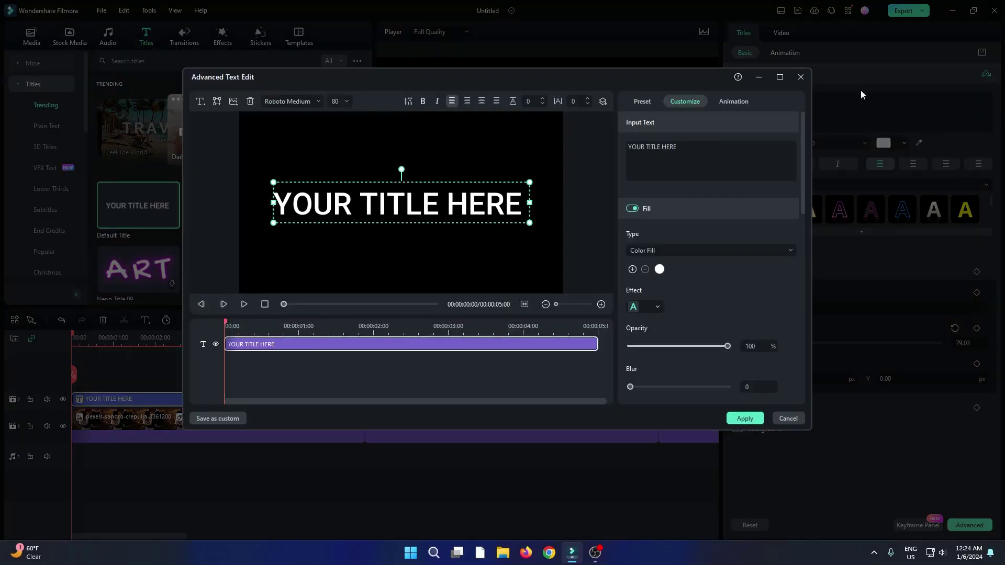
left_click(784, 79)
left_click_drag(214, 403, 258, 394)
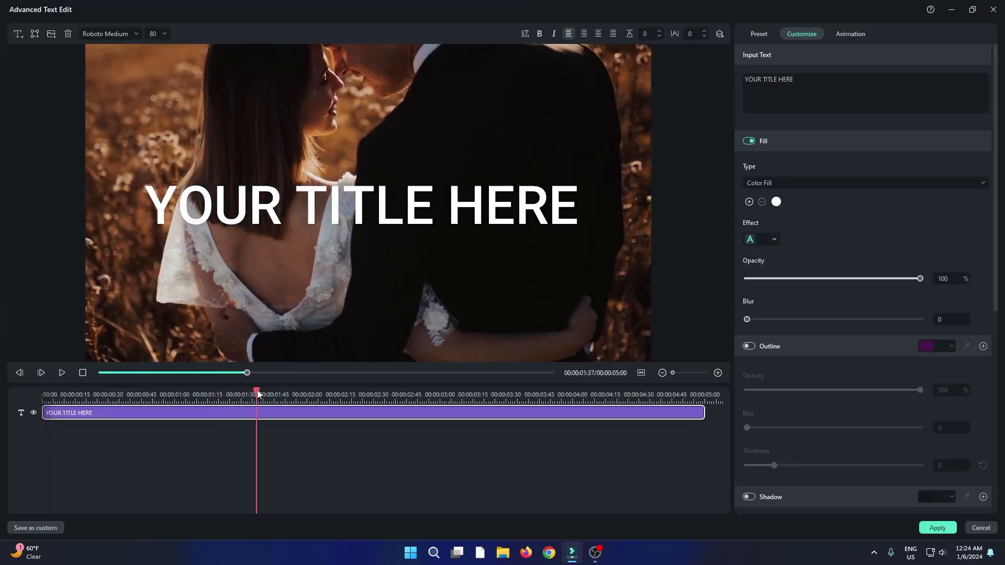
left_click(264, 417)
key("Delete")
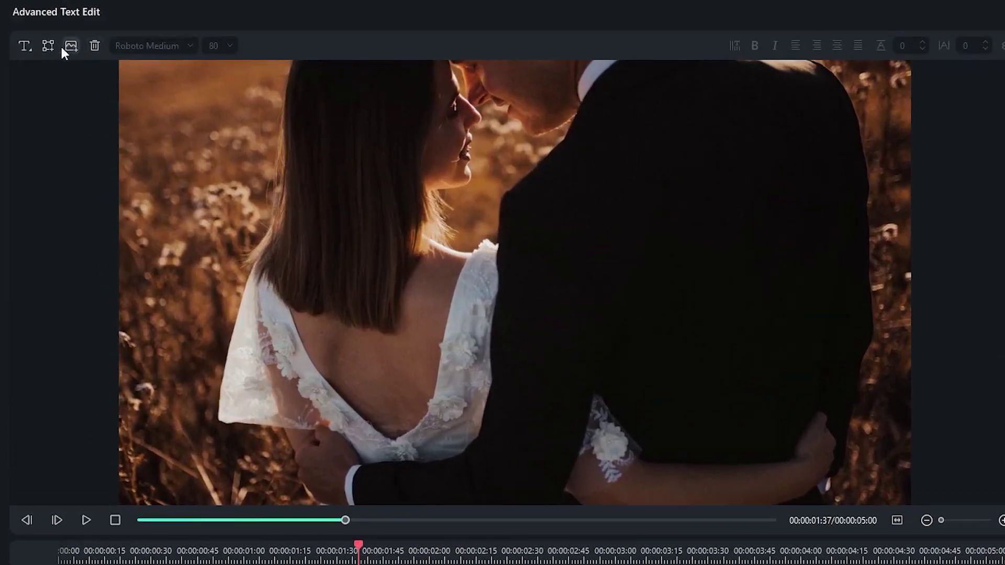
Step: Insert a rectangle shape in the title and turn off its shape border
left_click(48, 46)
left_click(114, 133)
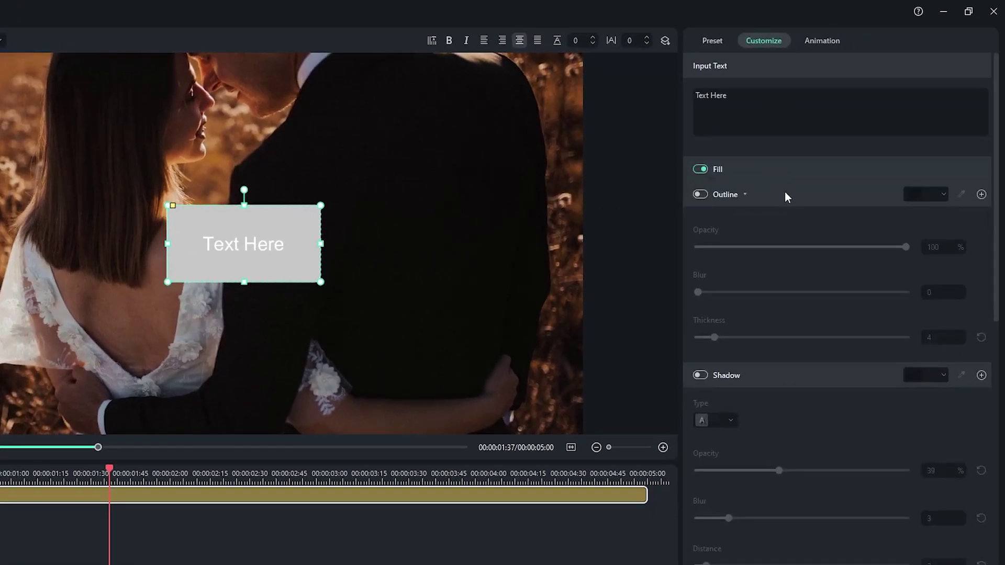
left_click(784, 220)
left_click(776, 270)
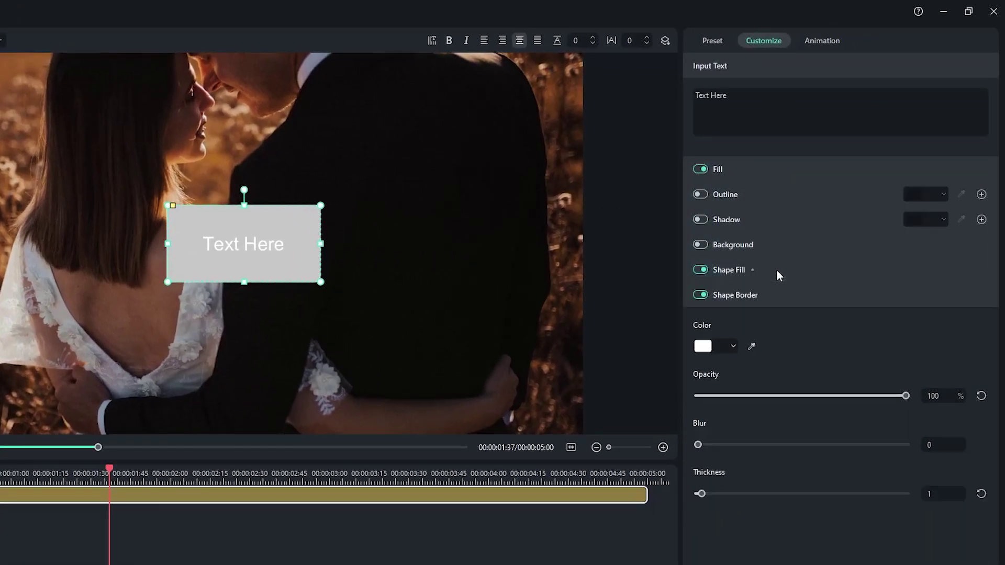
left_click(697, 296)
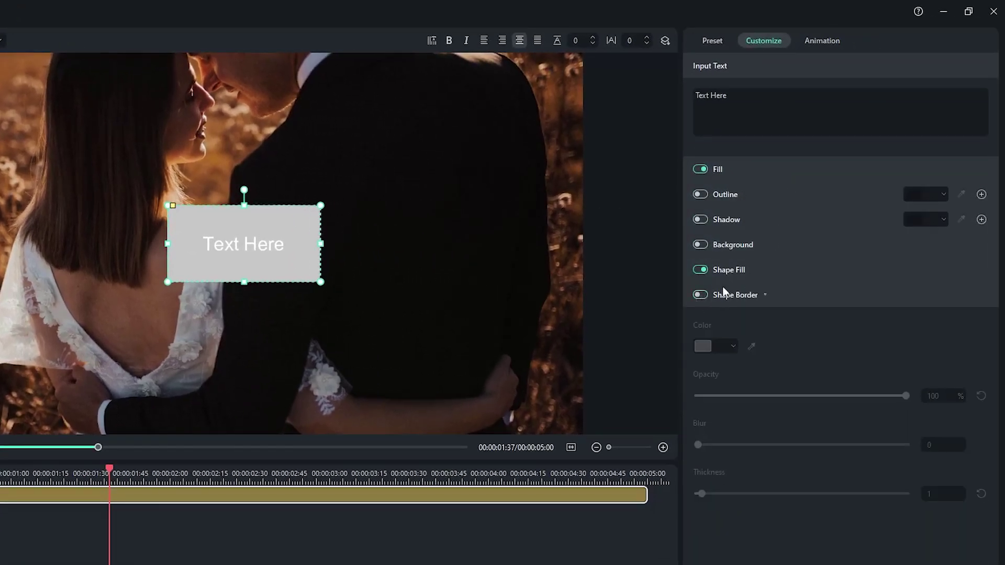
Step: Clear the rectangle's placeholder text and set its shape fill color to bright green
left_click(772, 272)
left_click_drag(727, 96, 694, 96)
key("BackSpace")
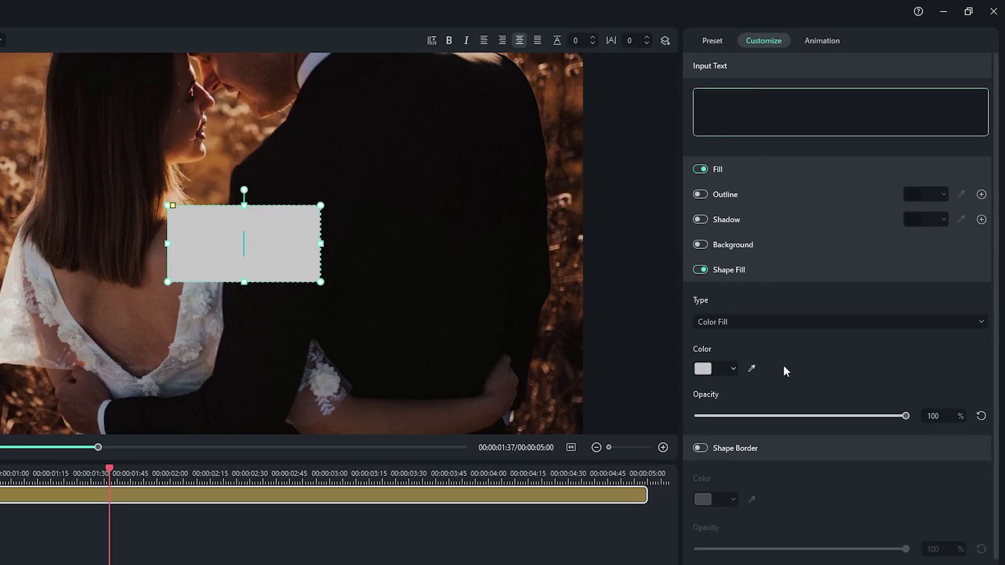
left_click(702, 370)
left_click(703, 477)
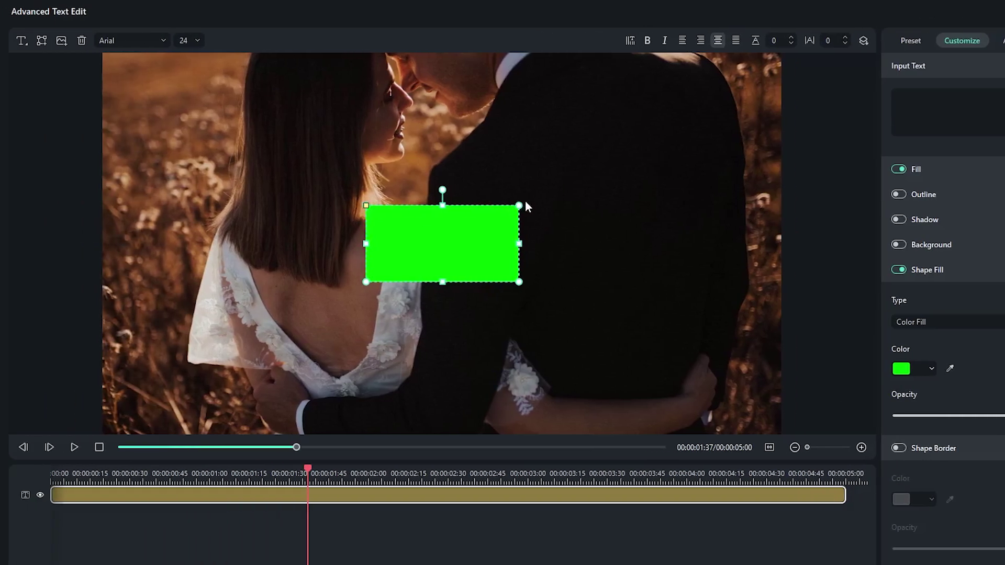
Step: Rotate and stretch the green rectangle into a slanted band crossing the full height of the frame near its center
left_click_drag(433, 185, 391, 224)
left_click_drag(411, 314, 348, 486)
left_click_drag(464, 170, 461, 63)
left_click_drag(462, 188, 436, 178)
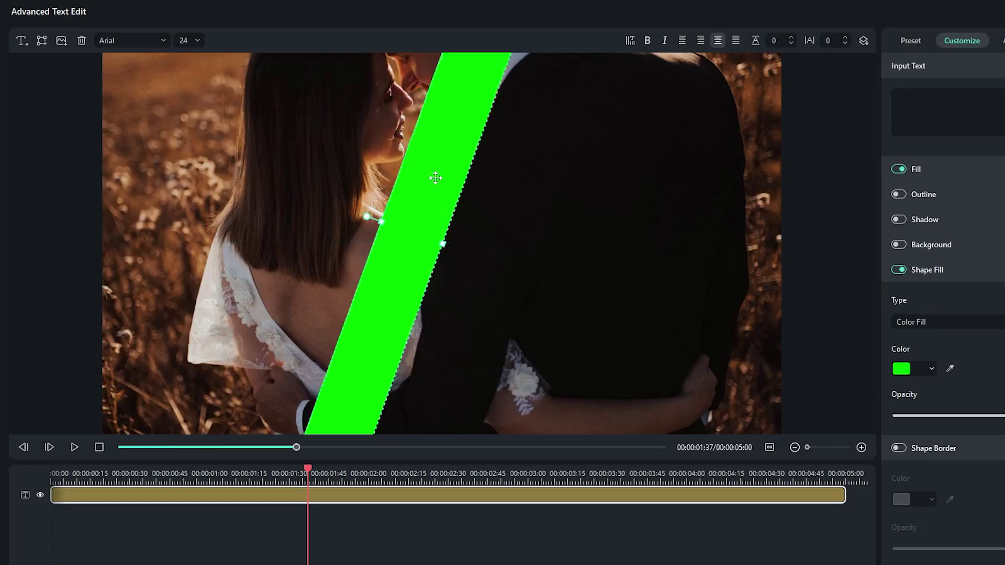
Step: Add a second rectangle shape on a new layer above the green band
left_click(42, 42)
left_click(93, 110)
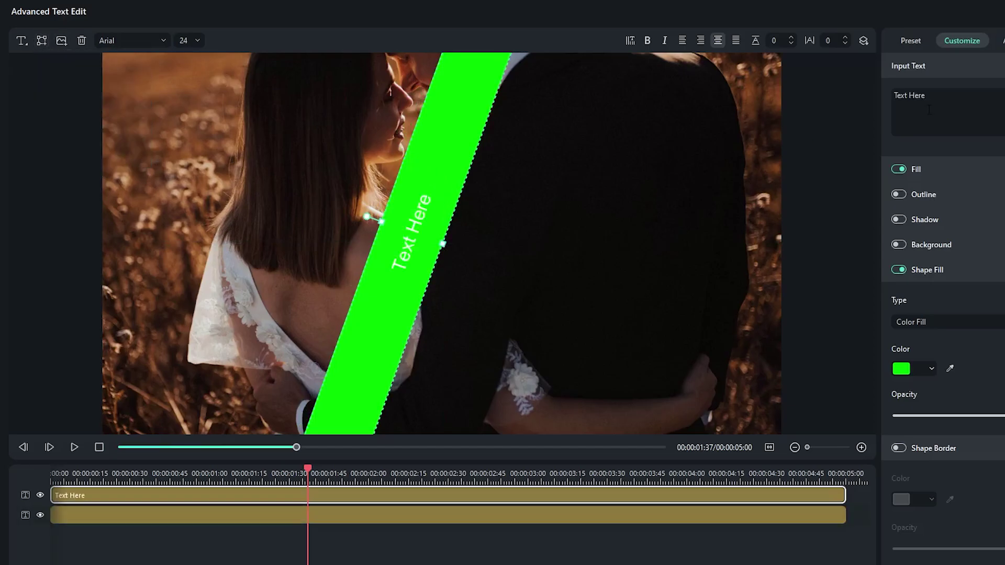
Step: Clear the second rectangle's placeholder text and offset the two wide green bands so they run parallel with a gap between them
left_click_drag(929, 105, 864, 79)
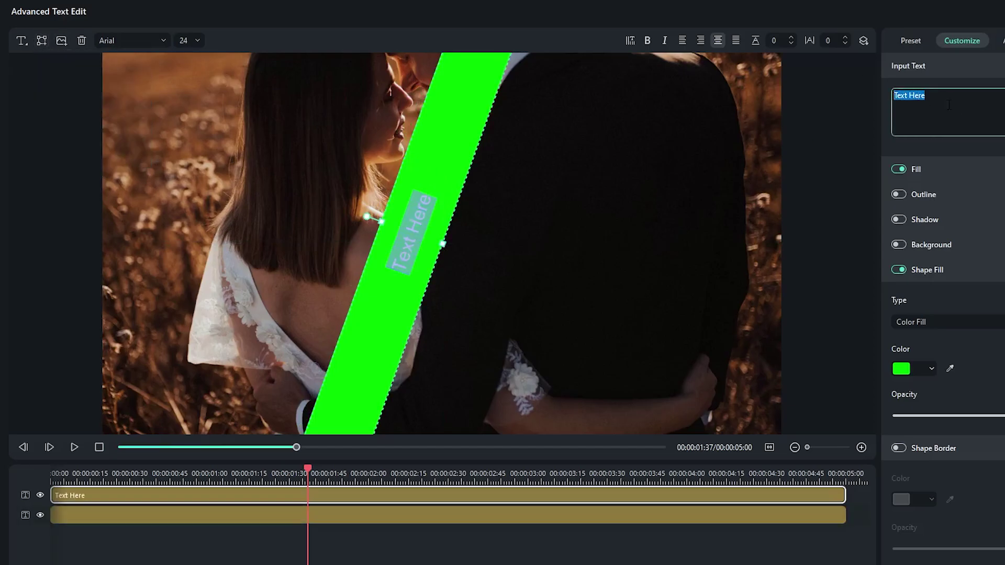
key("BackSpace")
left_click_drag(406, 227, 499, 245)
left_click_drag(411, 219, 396, 219)
left_click_drag(500, 272, 504, 272)
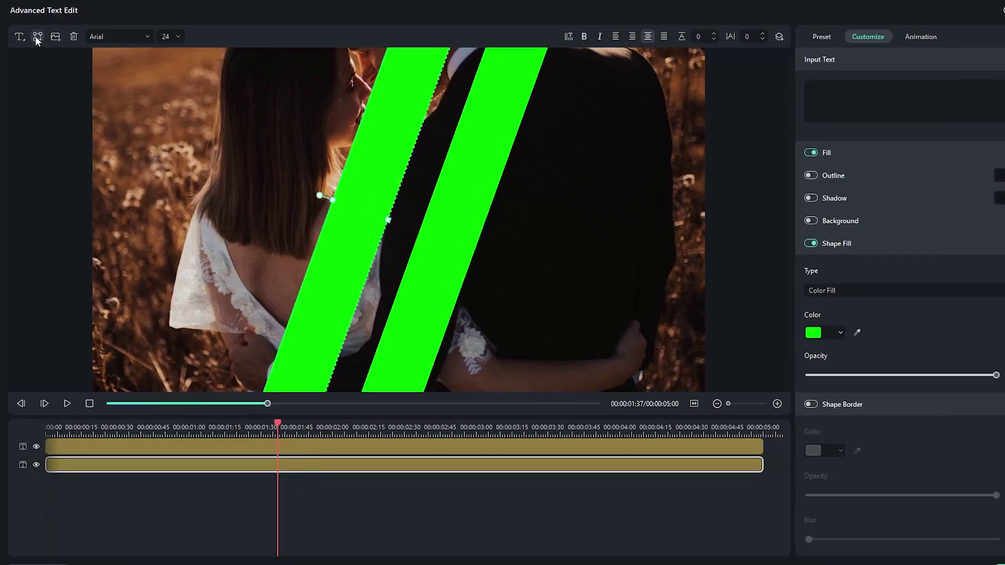
Step: Add a third rectangle without text and shape it into a narrower slanted band on the left of the wide bands
left_click(41, 40)
left_click(95, 112)
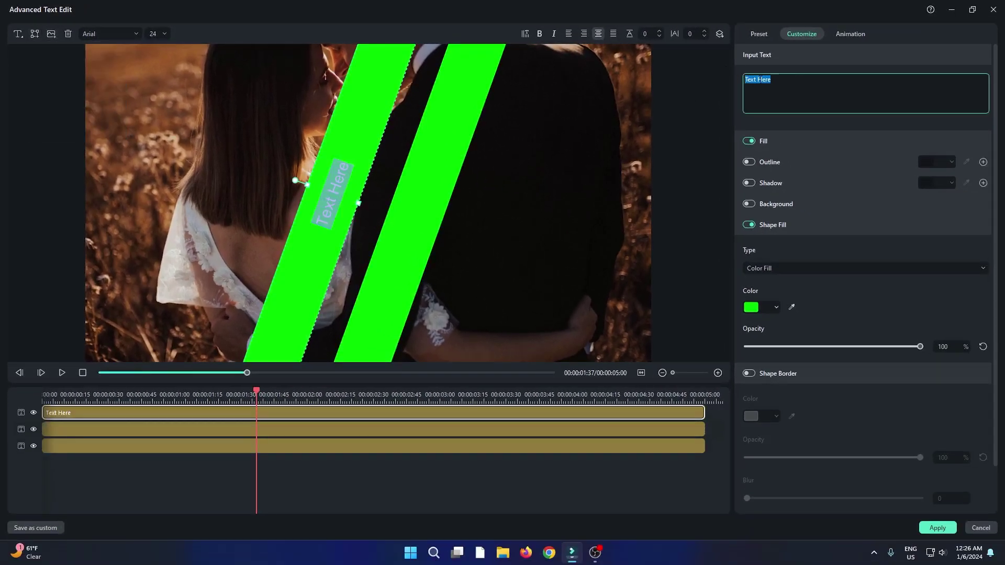
key("BackSpace")
left_click_drag(359, 202, 287, 145)
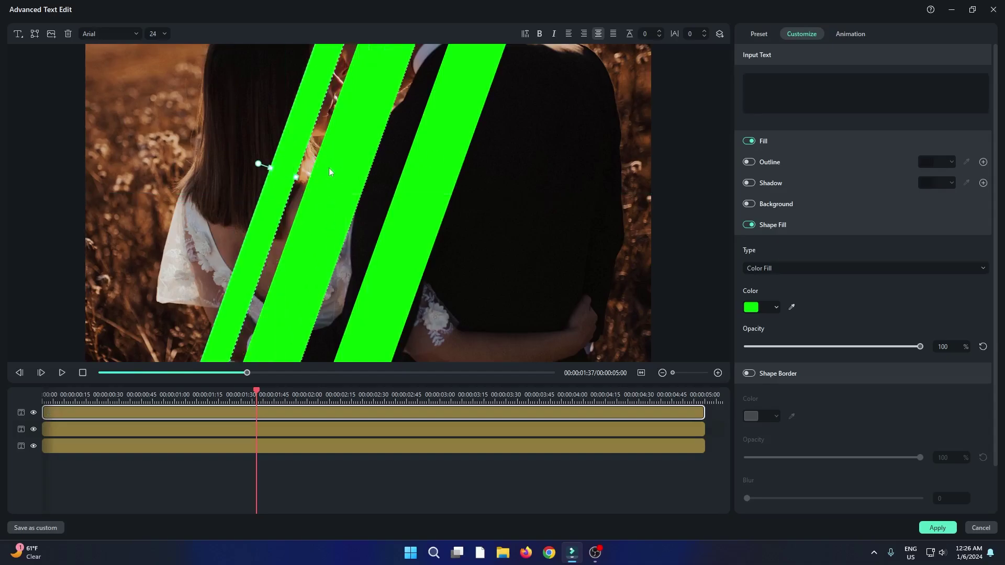
Step: Add a fourth rectangle without text and place it as a narrow slanted band on the right of the wide bands
left_click(35, 34)
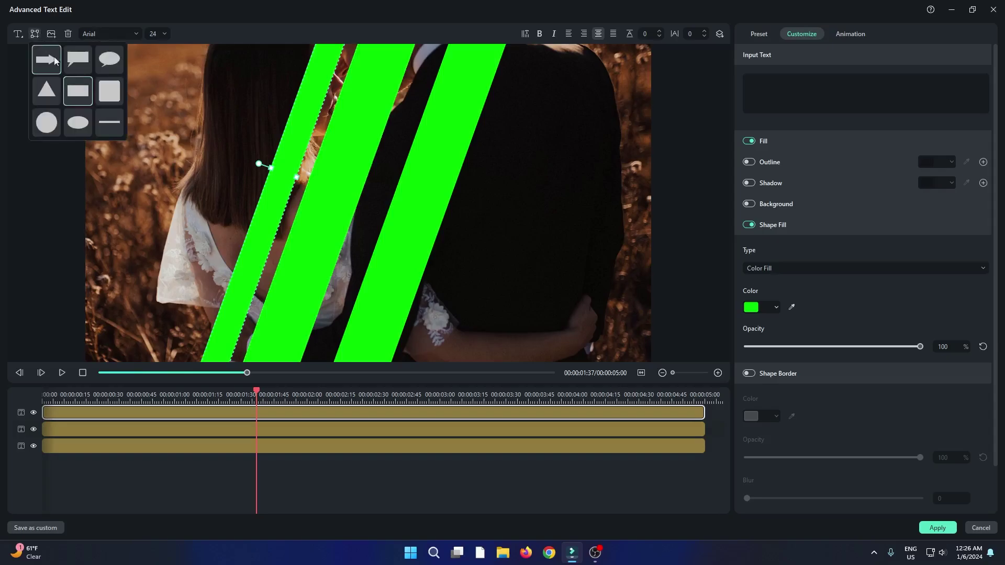
left_click(83, 104)
left_click_drag(779, 80, 731, 77)
key("BackSpace")
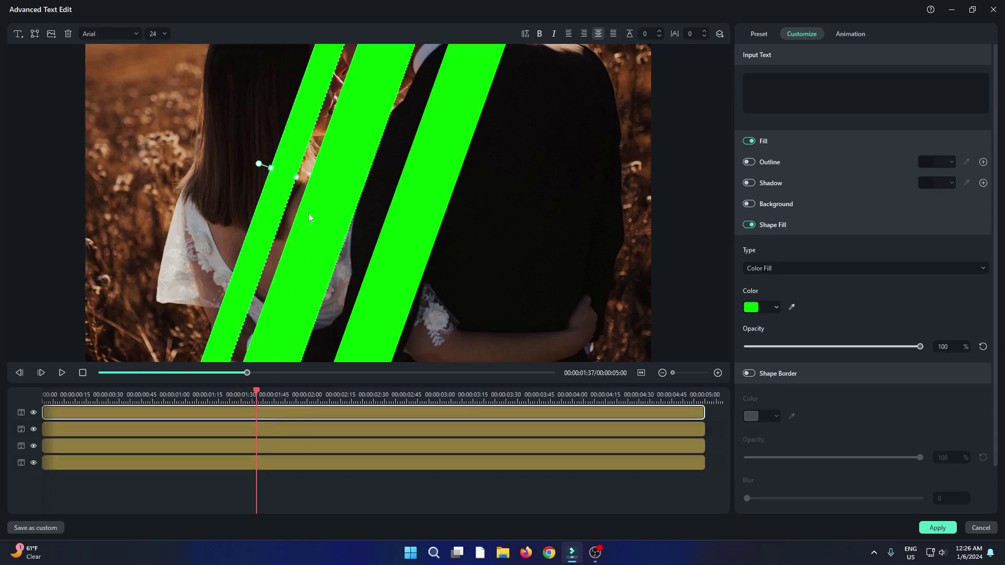
left_click_drag(369, 181, 502, 213)
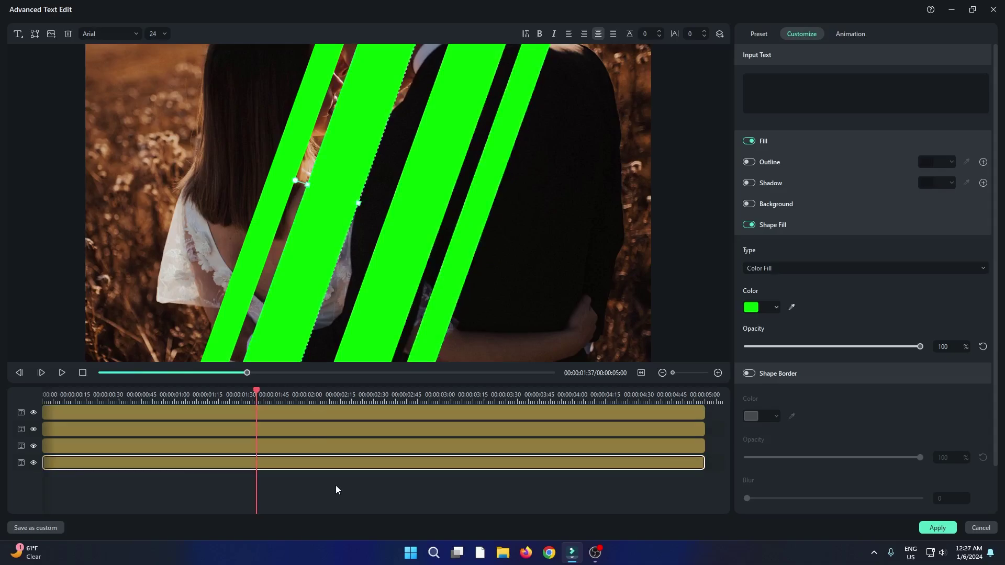
Step: Nudge the wide and narrow green bands slightly to the left to fine-tune their position in the frame
left_click(392, 267)
key("Left")
left_click(456, 266)
key("Left")
left_click(279, 222)
key("Left")
Step: Apply the To the Left 2 animation to the wide and narrow bands on the right half of the title
left_click(326, 412)
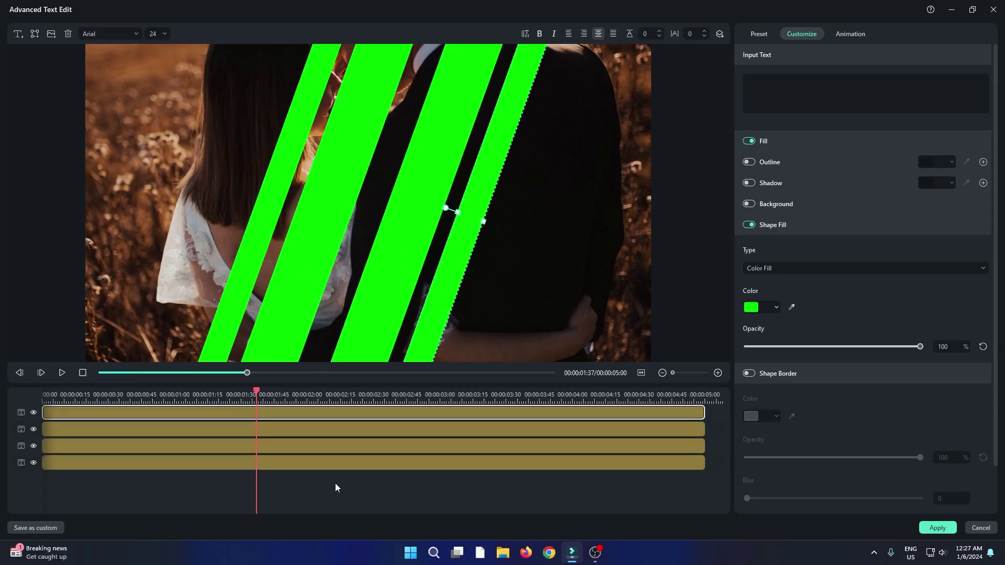
left_click(284, 445)
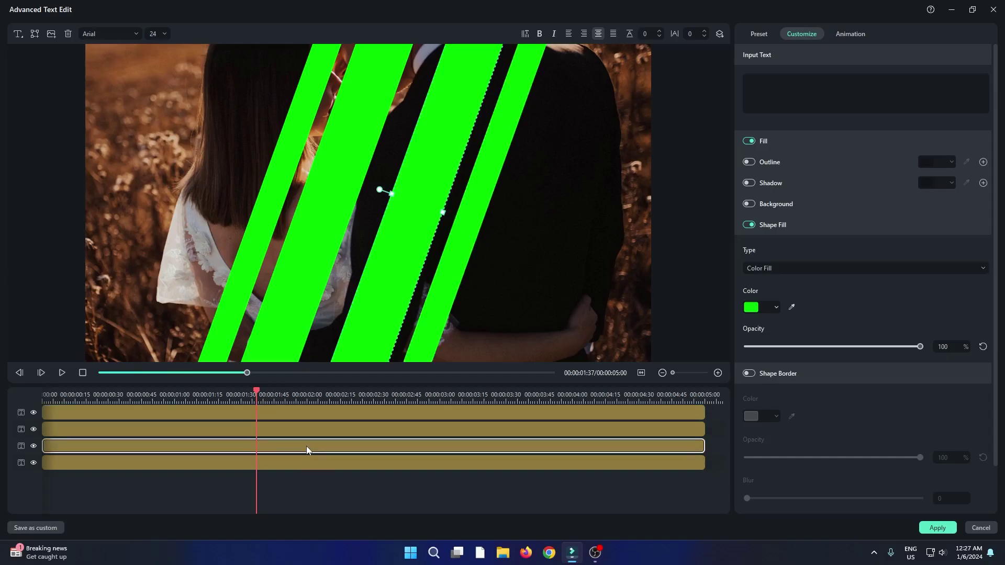
left_click(848, 34)
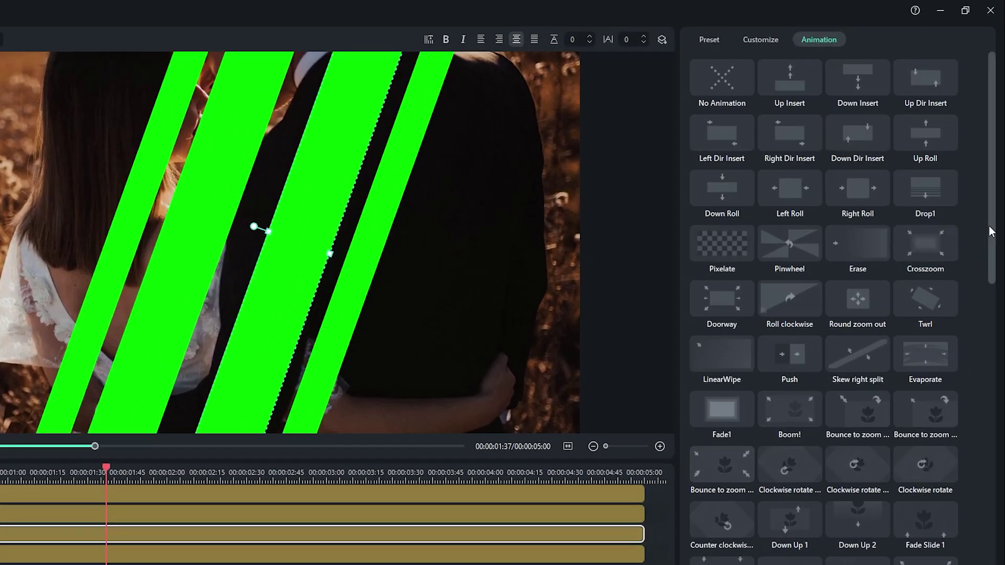
scroll(986, 303, "down", 5)
scroll(983, 363, "down", 8)
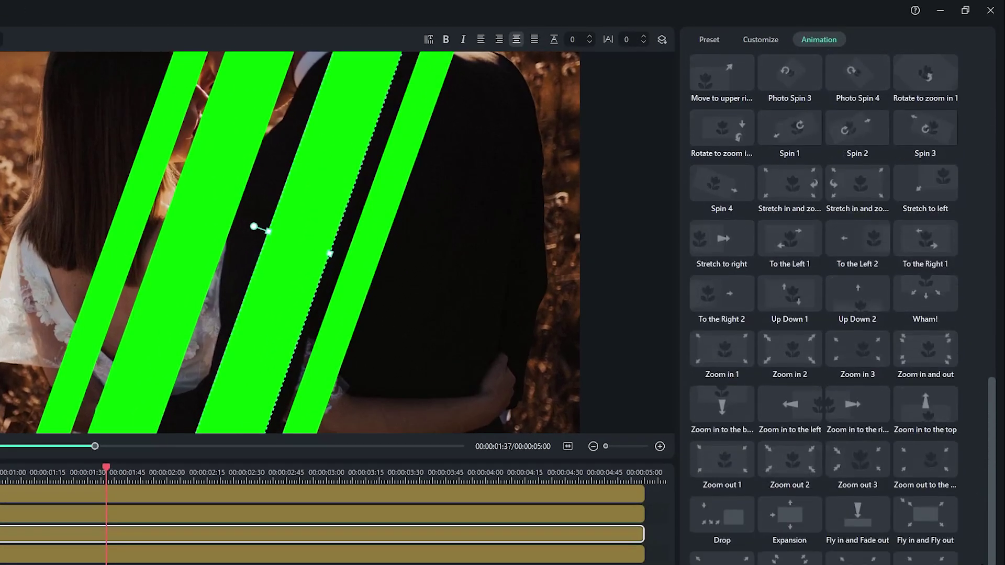
left_click(867, 248)
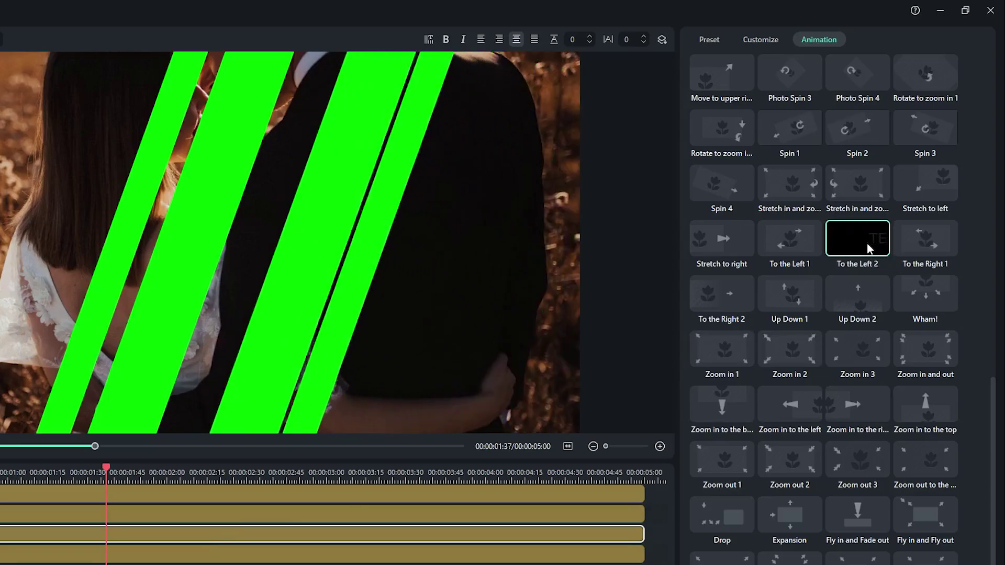
left_click(157, 553)
left_click(163, 537)
left_click(166, 513)
left_click(166, 496)
left_click(855, 253)
Step: Apply the To the Right 2 animation to the wide and narrow bands on the left half and save the title edits
left_click(151, 556)
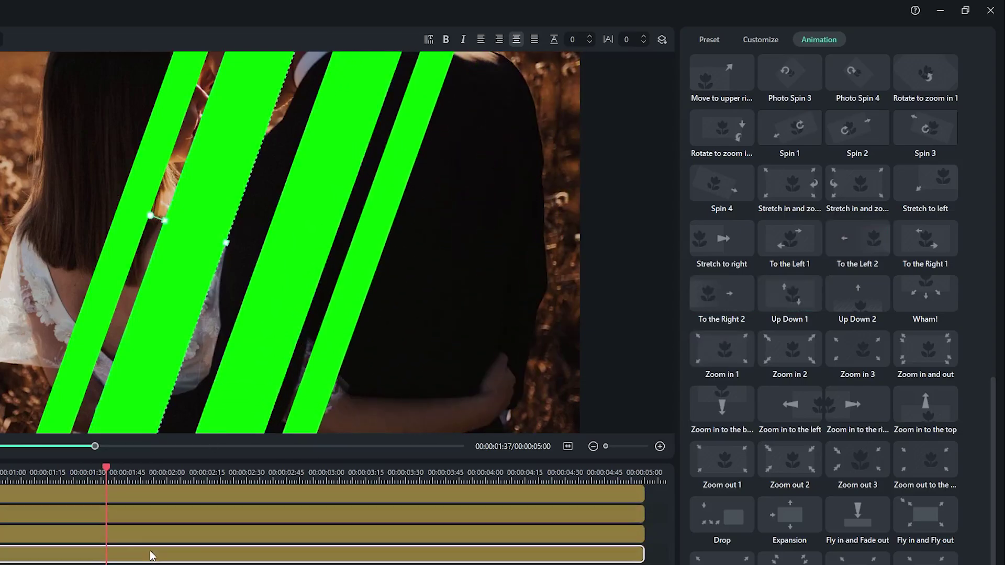
left_click(721, 303)
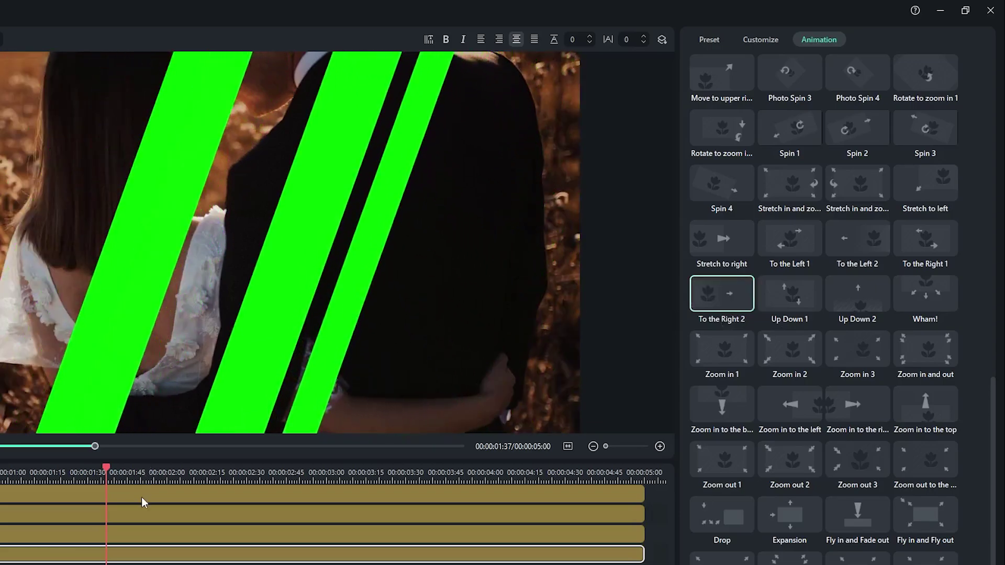
left_click(141, 534)
left_click(142, 514)
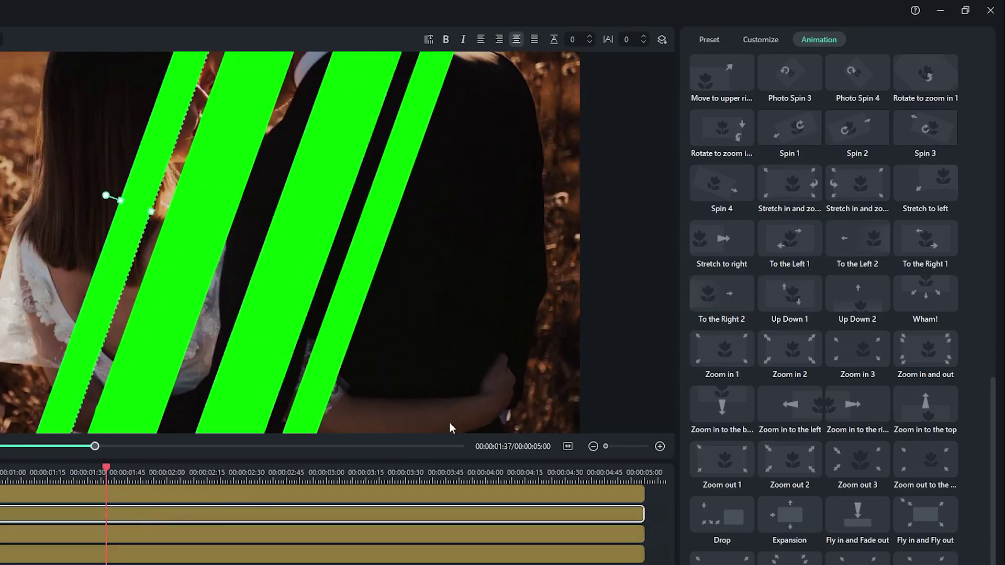
left_click(718, 304)
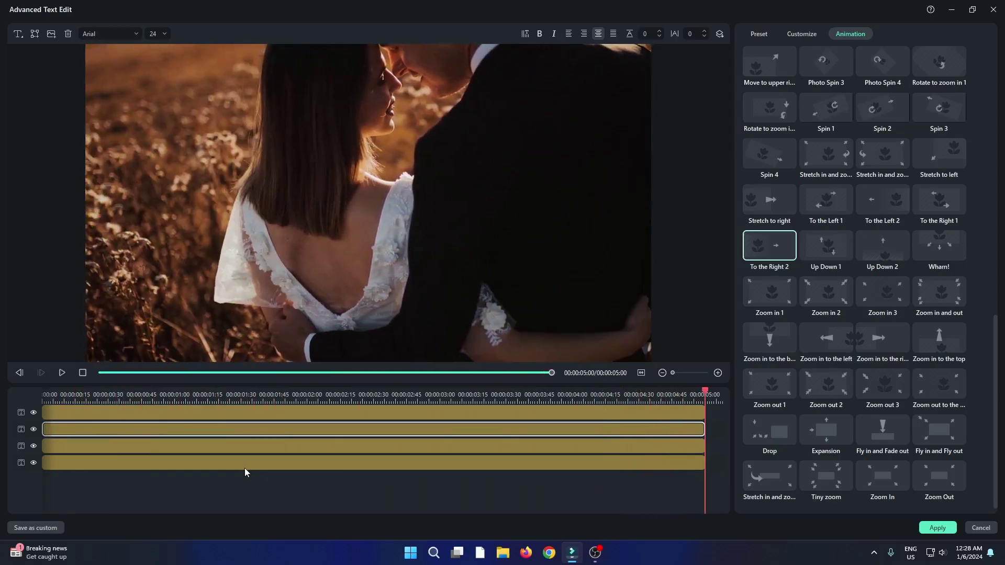
left_click(932, 527)
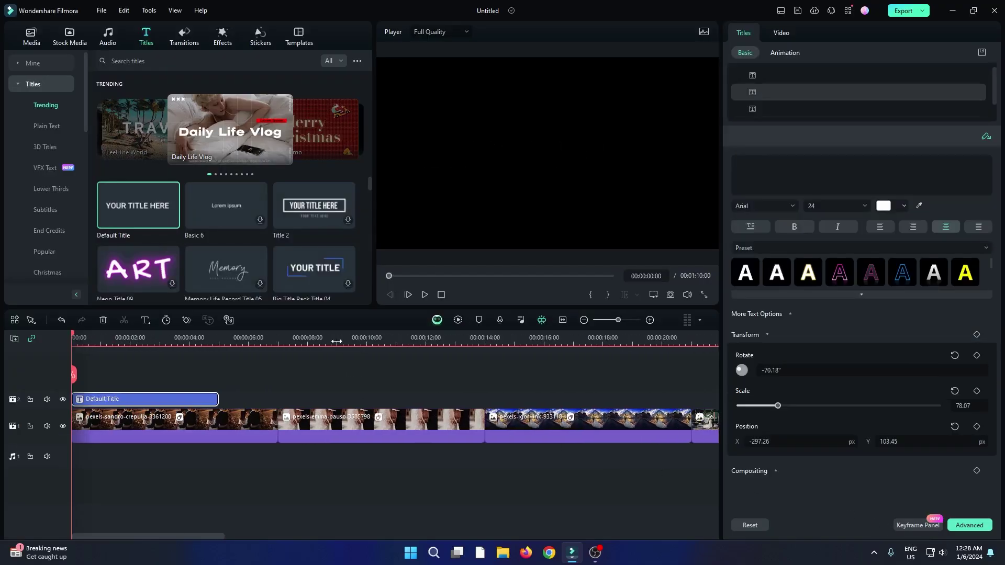
Step: Duplicate the title clip and place the copy on a new track directly above the original, starting at the timeline's beginning
left_click(124, 349)
left_click(227, 351)
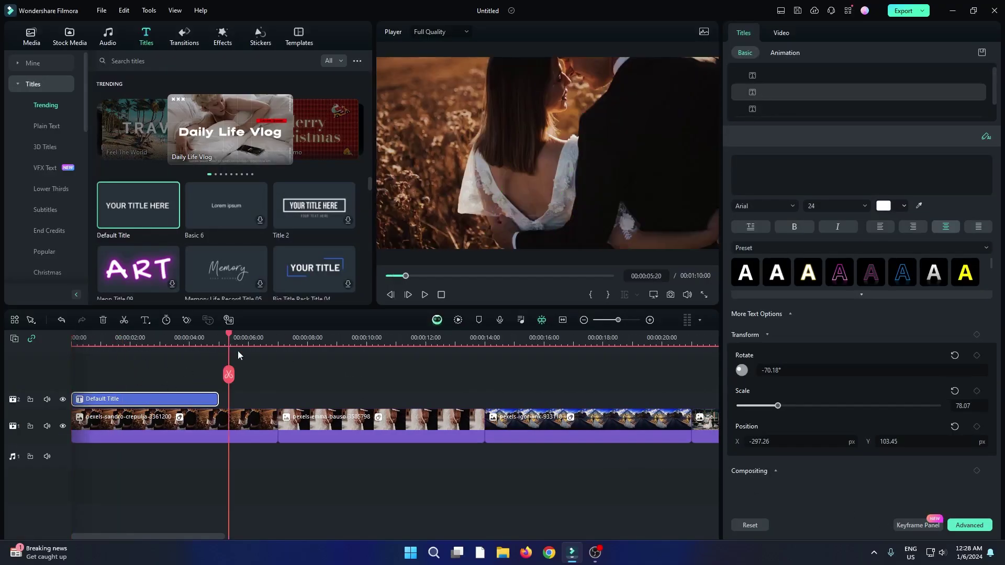
key("ctrl+v")
left_click_drag(261, 400, 96, 359)
left_click(105, 341)
Step: Open the lower title in the advanced text editor and set its rightmost narrow band's shape fill to white
left_click(123, 409)
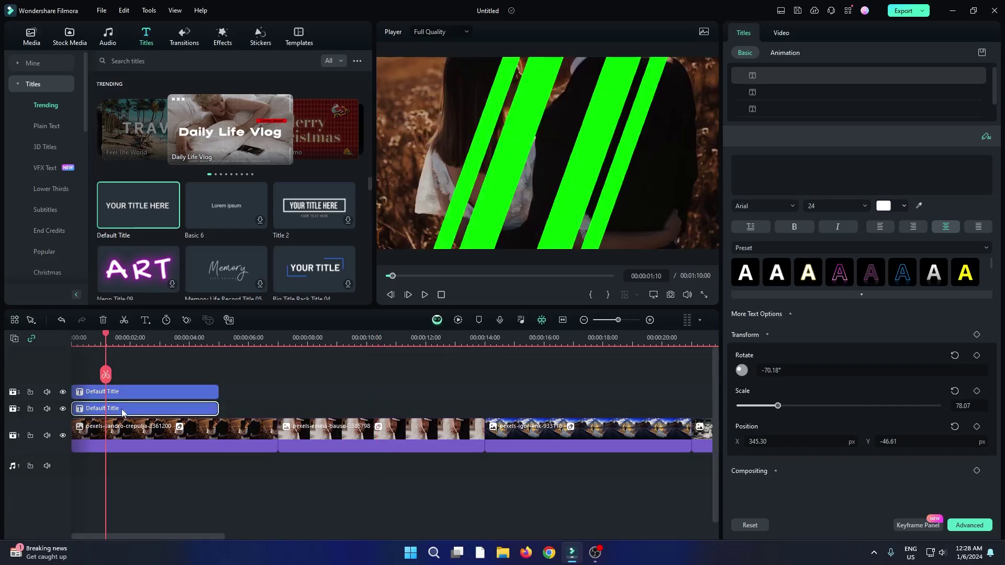
left_click(981, 525)
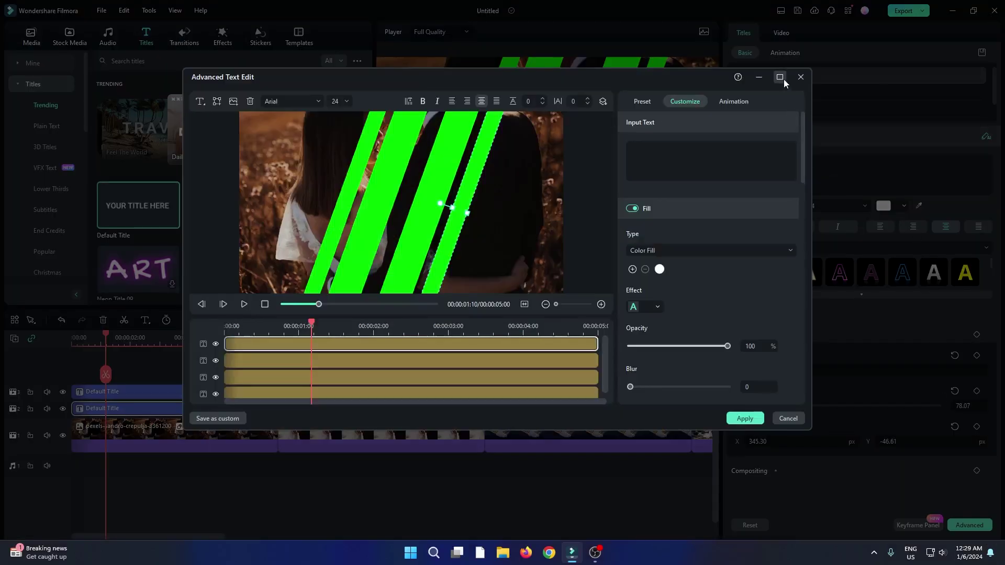
left_click(778, 79)
left_click(804, 162)
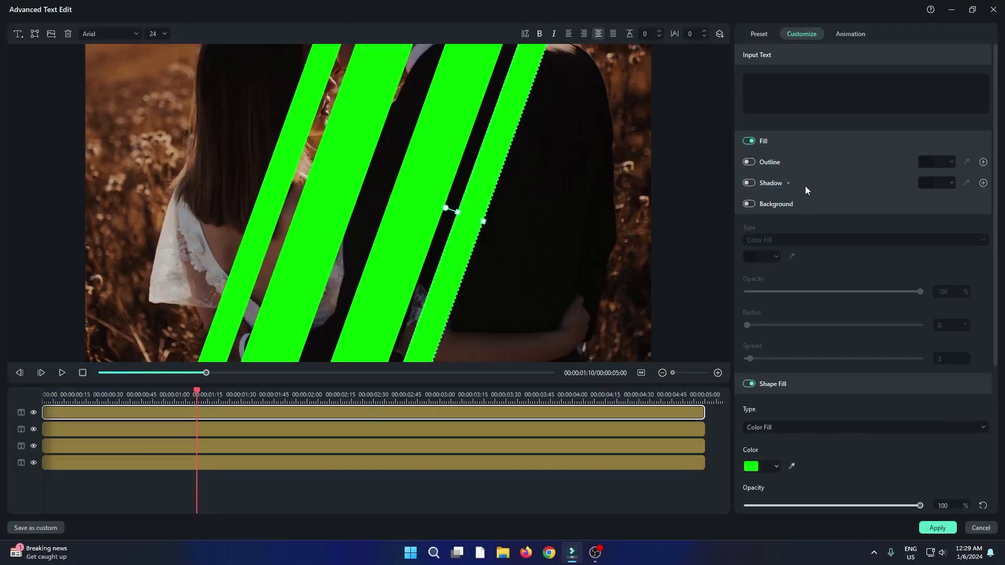
left_click(805, 183)
left_click(751, 307)
left_click(752, 316)
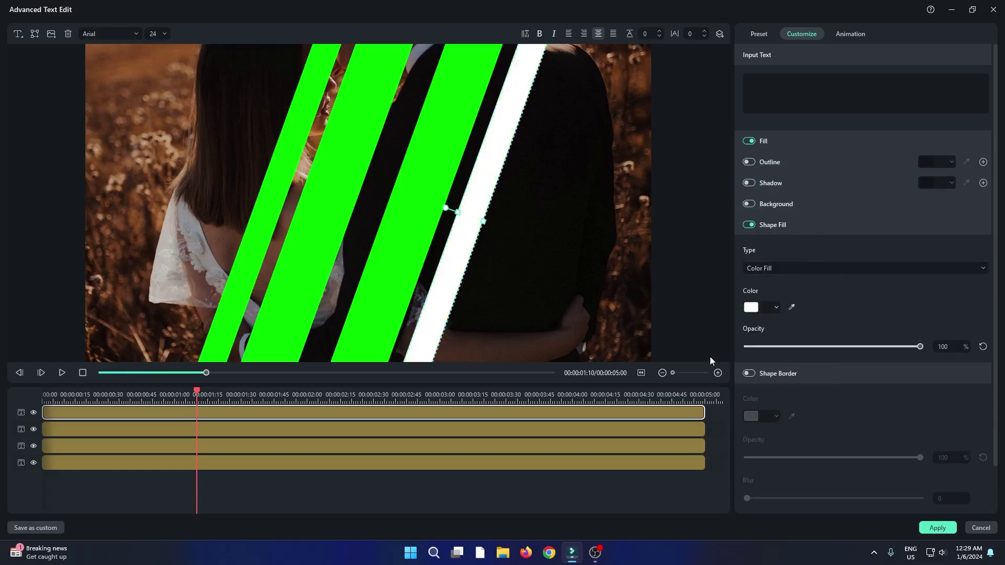
Step: Set the shape fill color of the three remaining green bands in the lower title to white
left_click(575, 433)
left_click(775, 309)
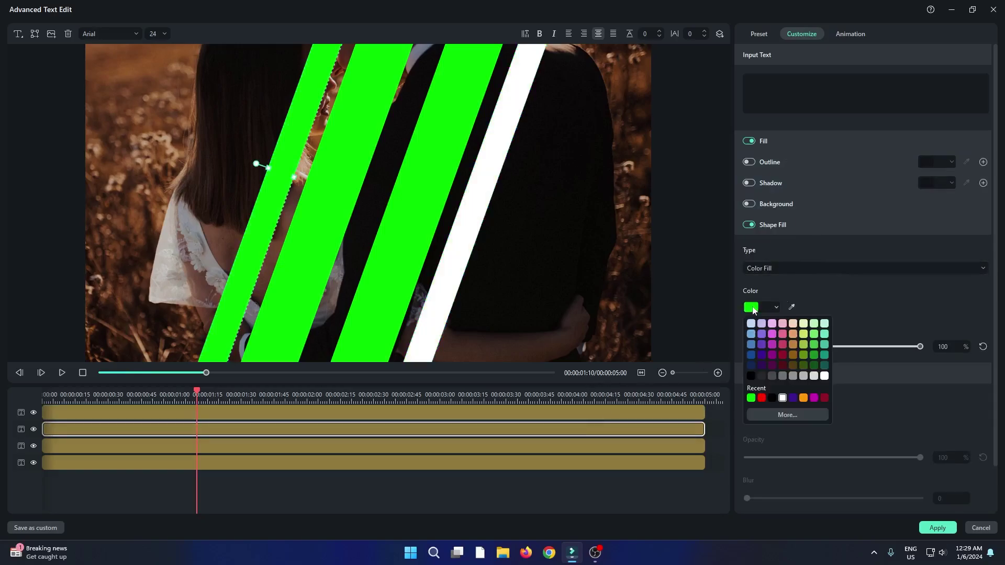
left_click(783, 396)
left_click(670, 446)
left_click(751, 307)
left_click(783, 396)
left_click(649, 463)
left_click(752, 307)
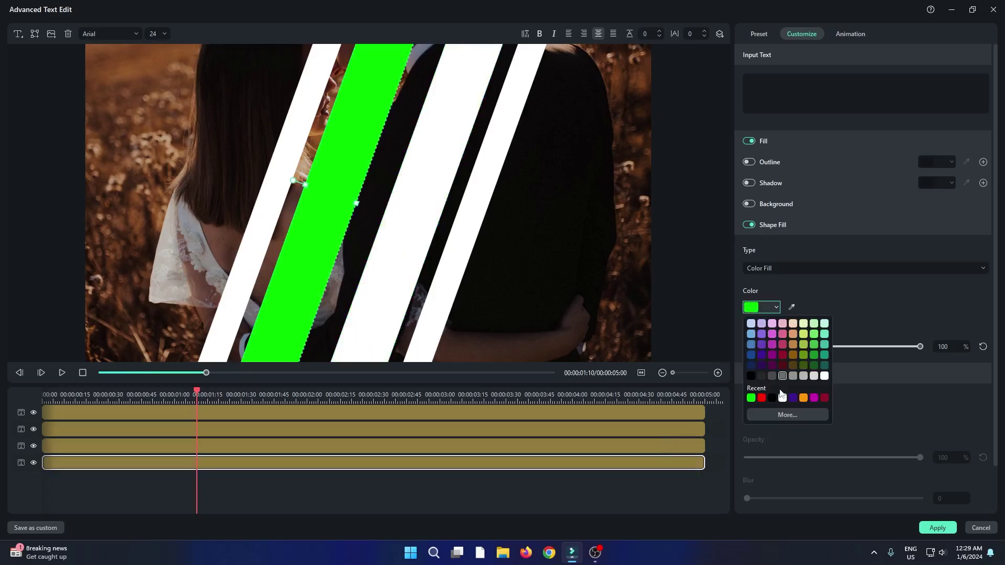
left_click(783, 395)
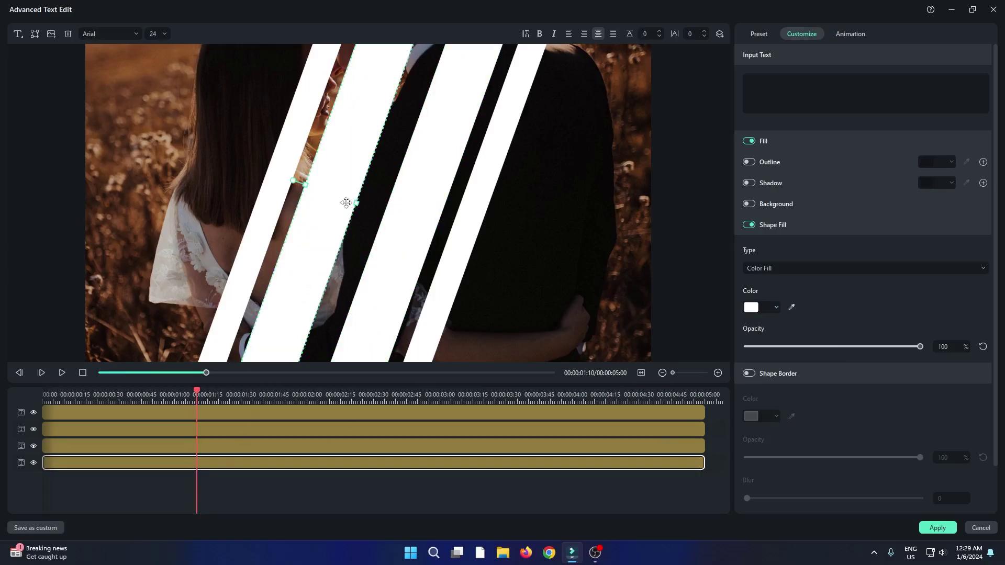
Step: Nudge the two left white bands right and the two right ones left so thin white edges show, and apply the edits
key("Right")
key("Right")
key("Right")
key("Right")
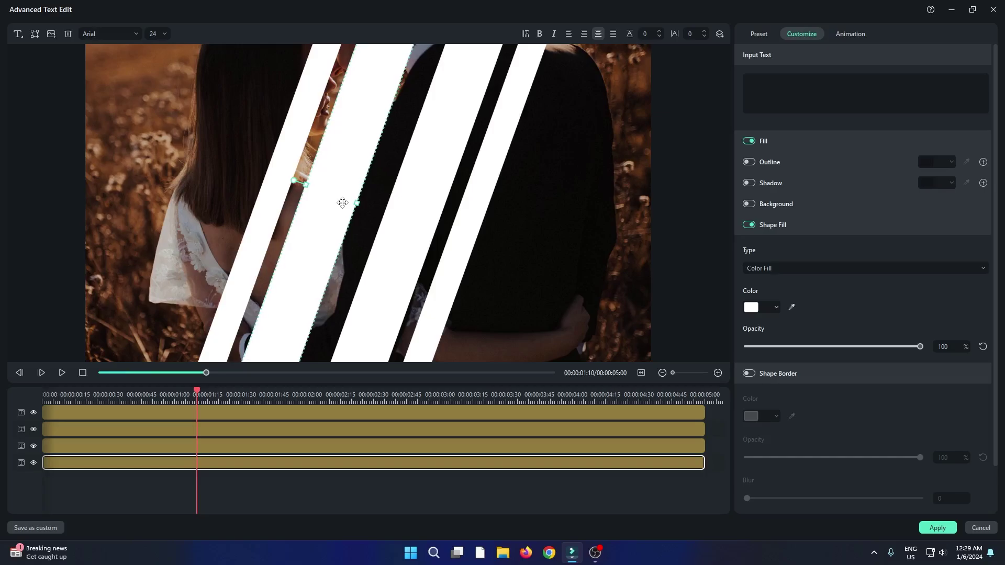
left_click(264, 197)
left_click(393, 231)
left_click(460, 260)
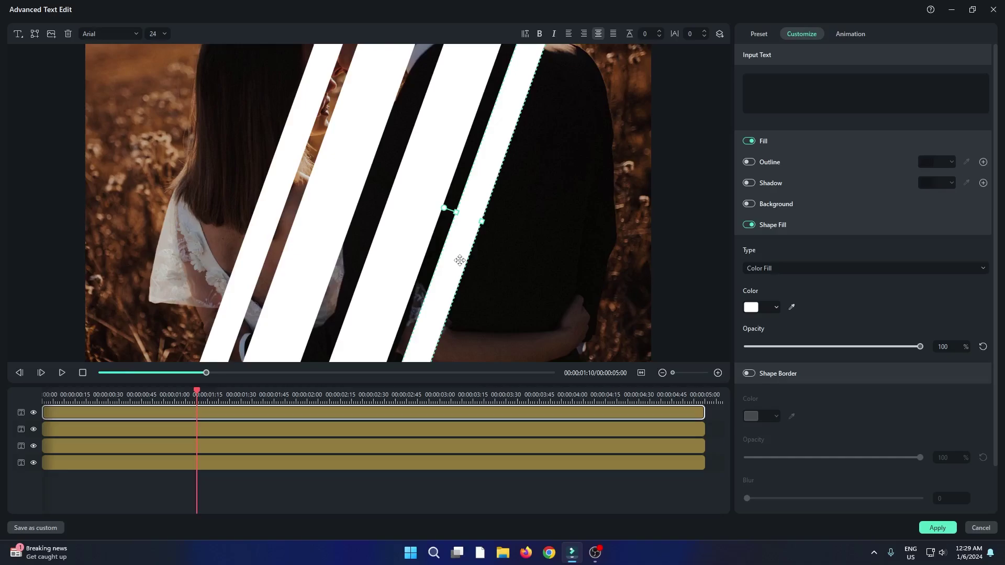
left_click(937, 528)
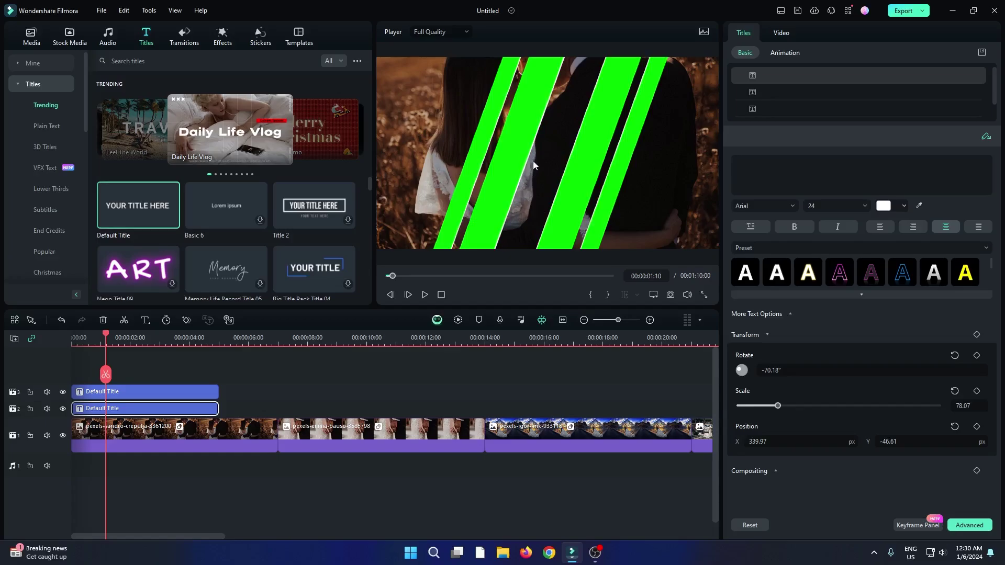
Step: Copy both stacked title clips and paste them at the start of the second photo, at 00:00:07:00
left_click_drag(149, 365, 184, 417)
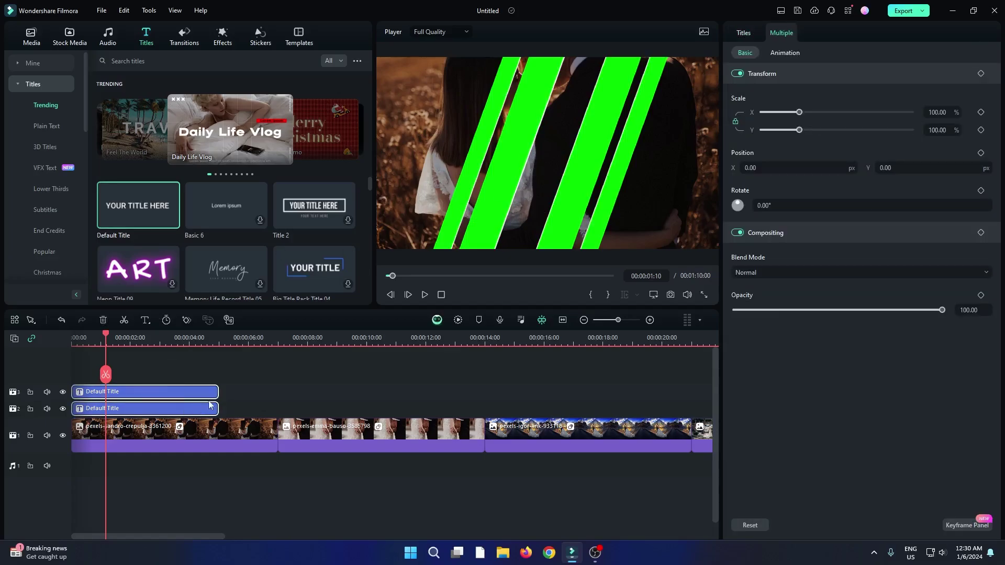
left_click(278, 341)
scroll(277, 341, "up", 3)
left_click_drag(275, 338, 280, 338)
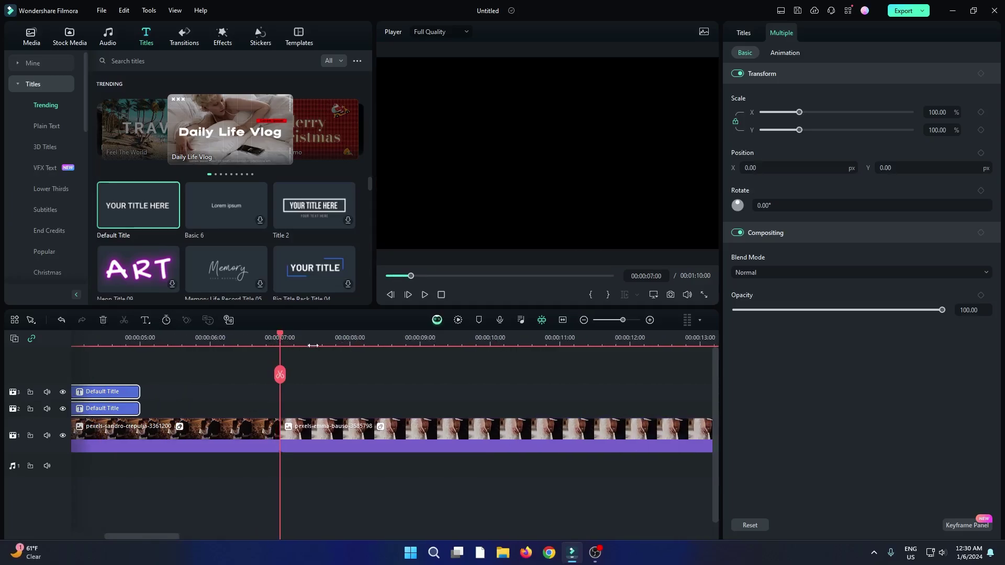
key("ctrl+v")
Step: Paste the pair of title clips at the start of each remaining photo through the tenth one
scroll(341, 500, "down", 2)
left_click(341, 501)
scroll(342, 500, "right", 3)
left_click(406, 338)
scroll(406, 338, "up", 1)
left_click_drag(406, 338, 409, 339)
key("ctrl+v")
left_click(463, 338)
left_click_drag(197, 536, 290, 536)
key("ctrl+v")
left_click_drag(440, 340, 438, 339)
key("ctrl+v")
left_click_drag(284, 536, 385, 536)
left_click(350, 339)
key("ctrl+v")
left_click(415, 337)
left_click_drag(416, 335, 412, 336)
key("ctrl+v")
left_click_drag(402, 536, 612, 536)
left_click(377, 340)
key("ctrl+v")
left_click(372, 338)
key("ctrl+v")
left_click(361, 336)
key("ctrl+v")
key("Home")
scroll(285, 345, "down", 5)
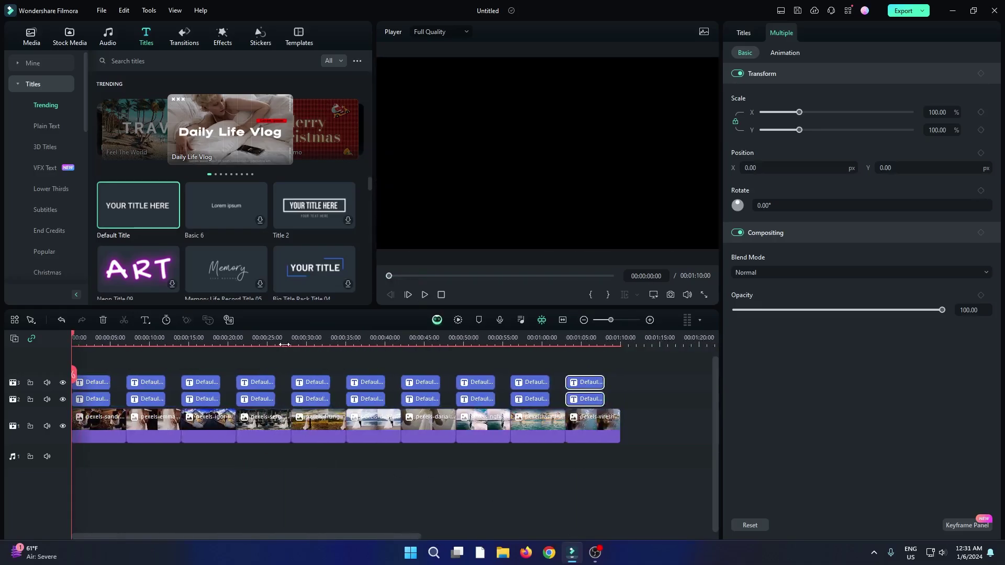
Step: Export the slideshow locally as an MP4 at 1920x1080 and 60 fps with the recommended quality
left_click(78, 338)
left_click_drag(79, 338, 156, 340)
left_click(555, 401)
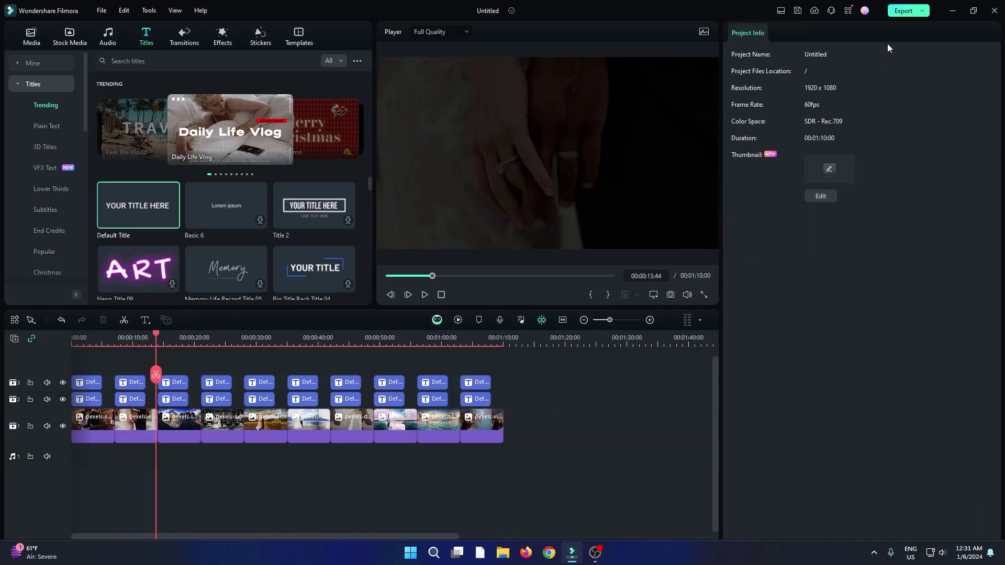
left_click(898, 15)
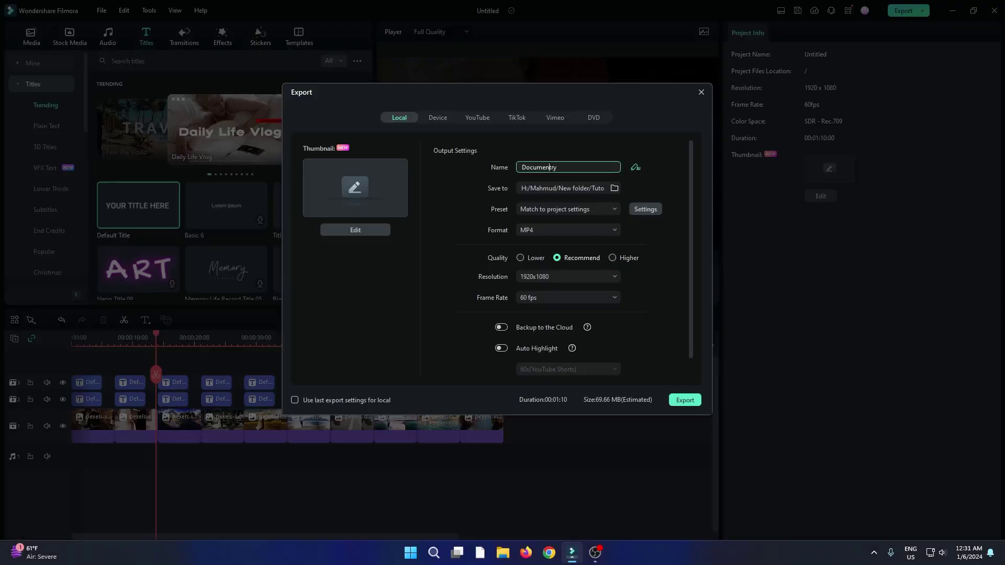
left_click(682, 401)
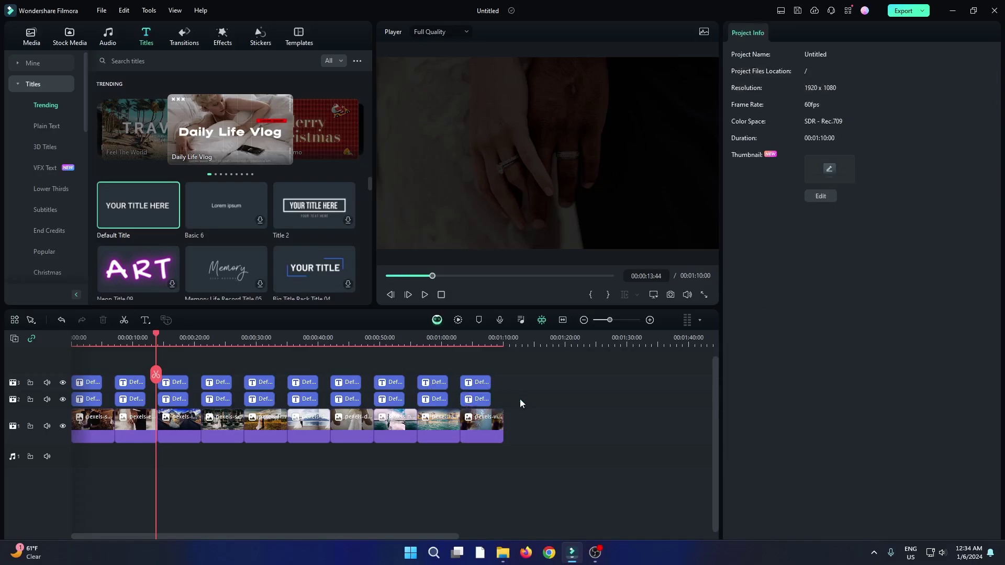
Step: Move all the title clips up to video tracks 4 and 5 and hide both tracks
left_click_drag(526, 396, 58, 372)
mouse_move(119, 310)
left_mouse_down()
mouse_move(116, 278)
mouse_move(114, 308)
left_mouse_up()
left_click(86, 333)
left_click(86, 310)
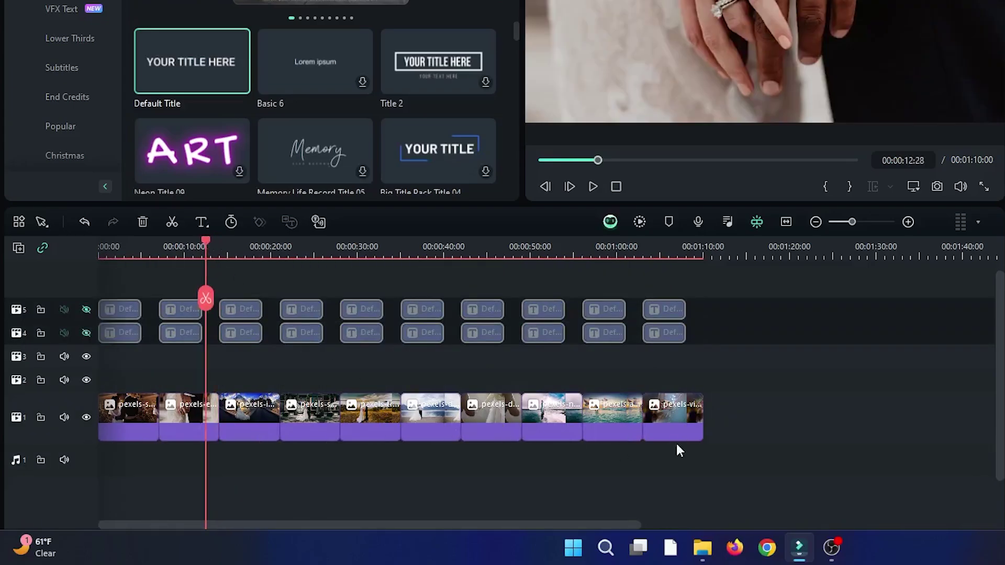
Step: Combine all ten photo clips on video track 1 into one compound clip named "All"
left_click_drag(773, 416, 106, 420)
right_click(140, 410)
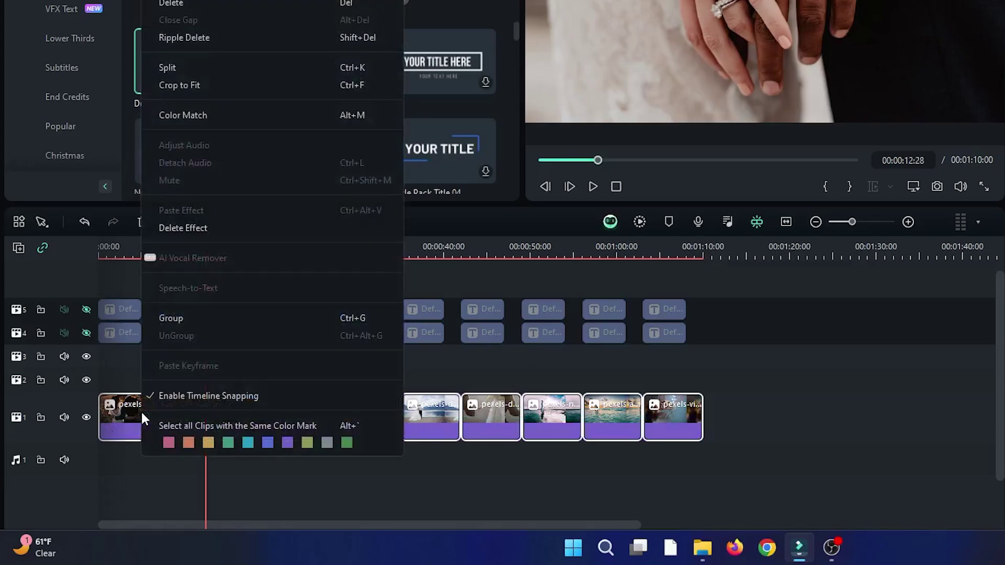
left_click(181, 47)
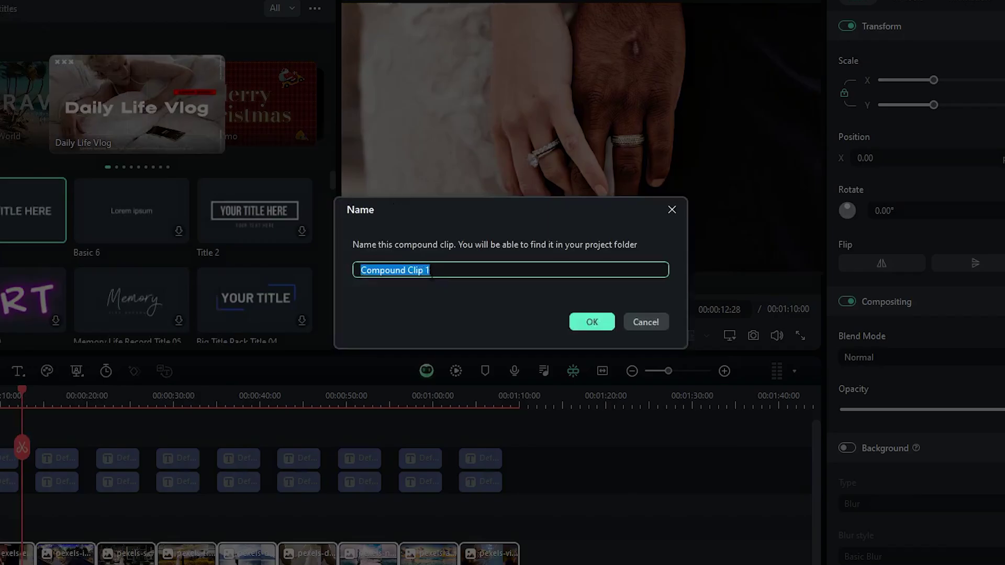
type("All")
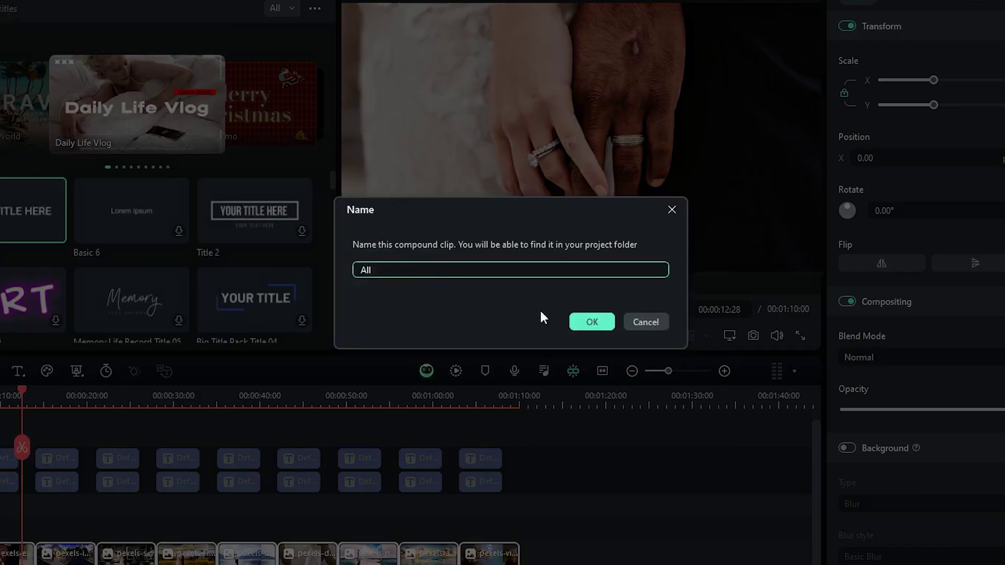
left_click(591, 322)
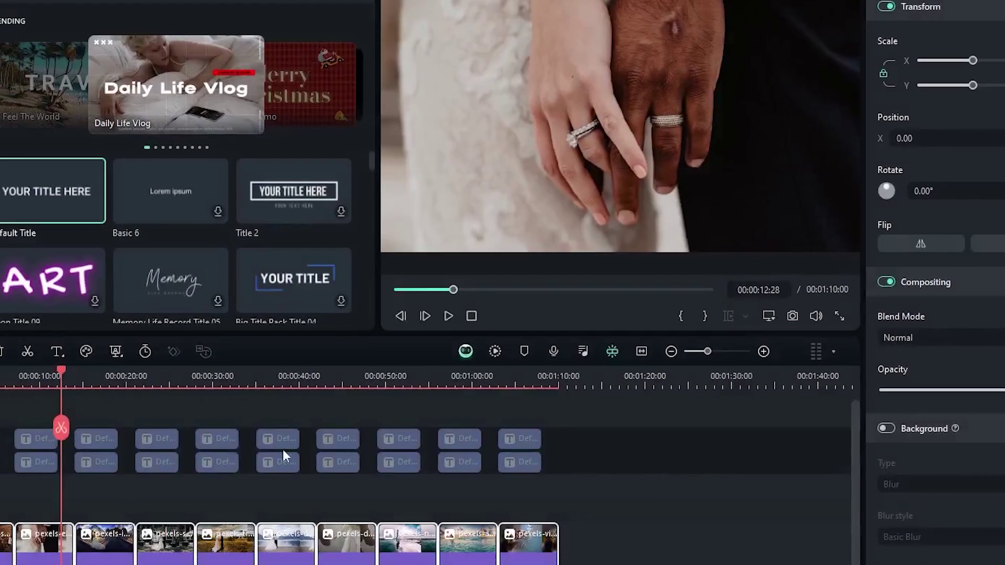
Step: Search the effects for "water" and apply the Water effect to the "All" compound clip
left_click(224, 469)
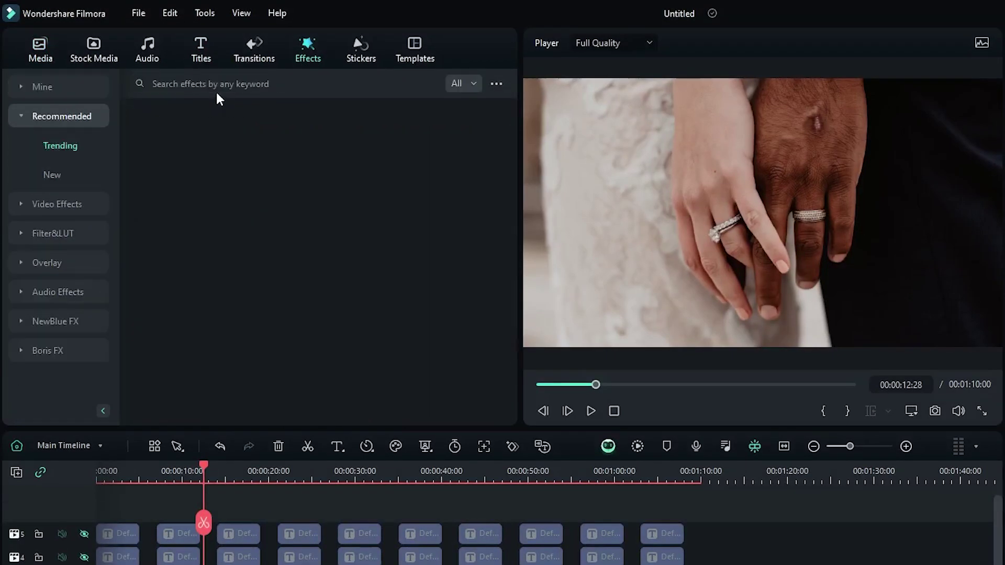
left_click(218, 84)
type("water")
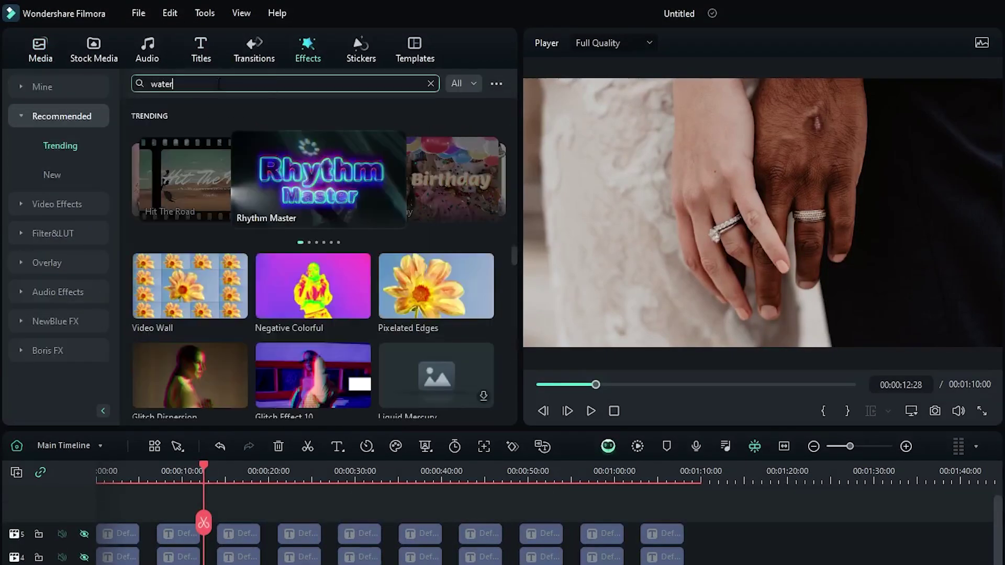
key("Return")
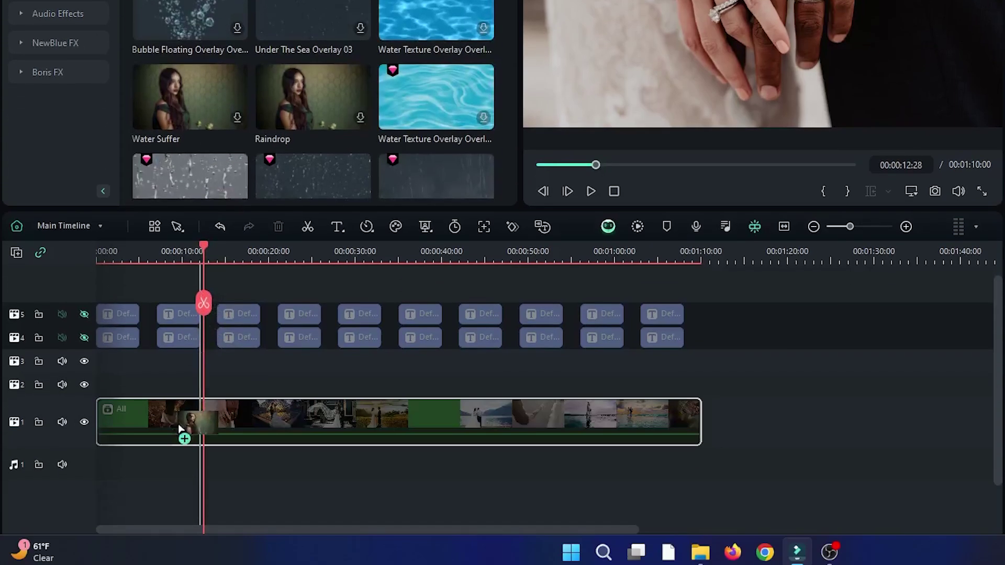
left_click_drag(178, 422, 177, 423)
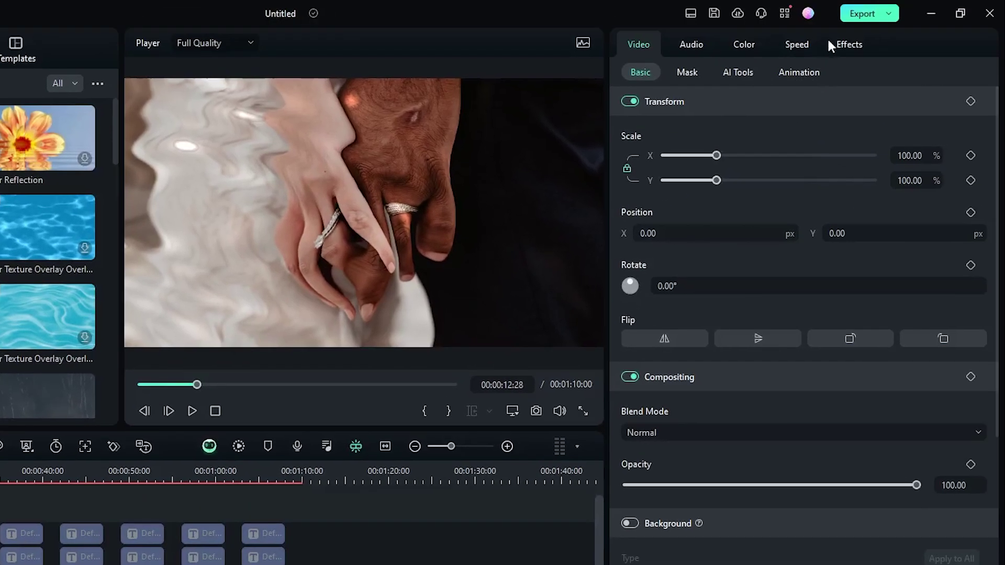
Step: Set the Water effect's Emboss to 0.10 and Steps to 2 on the compound clip
left_click(849, 45)
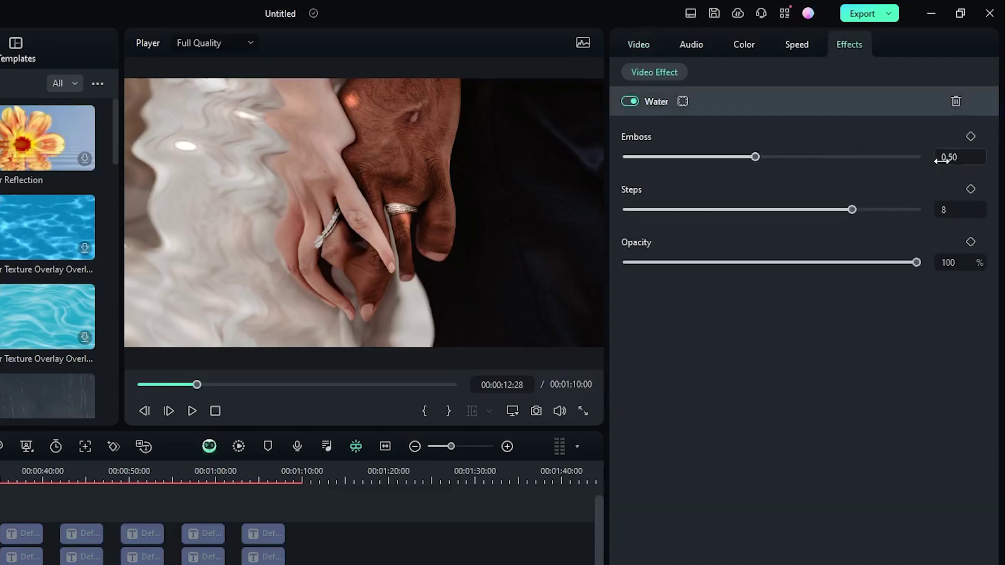
left_click(958, 157)
type("0")
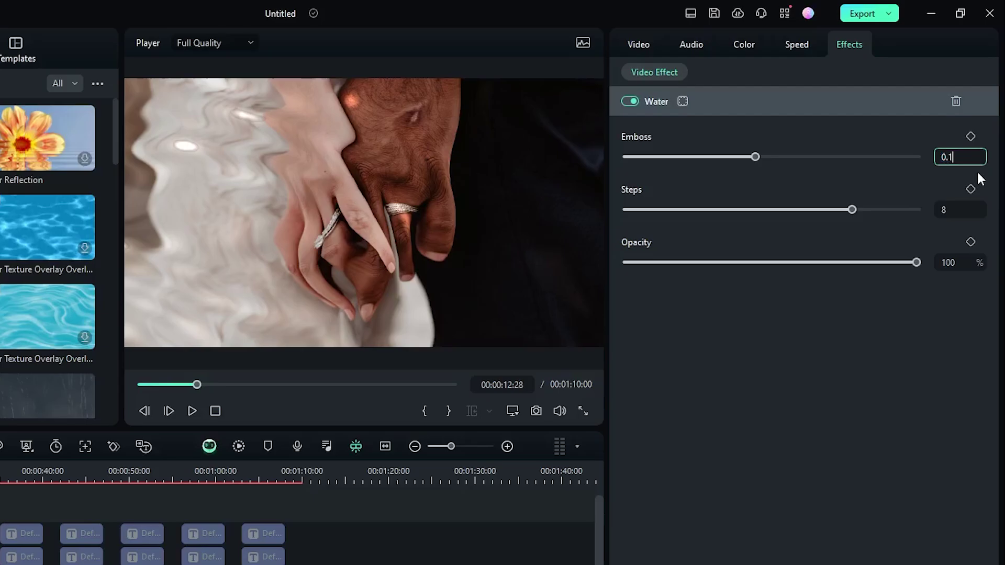
type(".1")
key("Return")
left_click(955, 211)
key("Return")
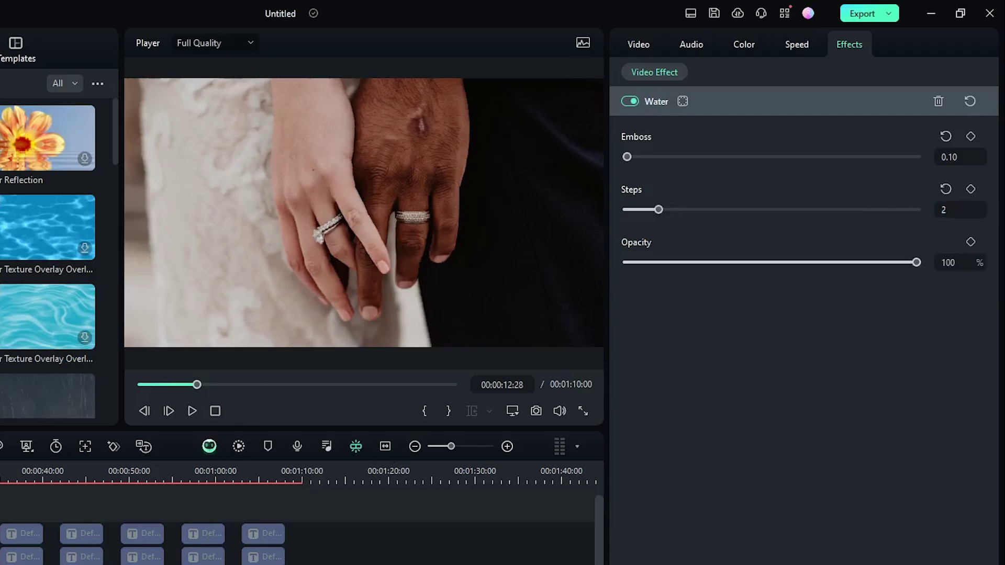
Step: Scale the "All" compound clip uniformly to 110%
left_click(648, 46)
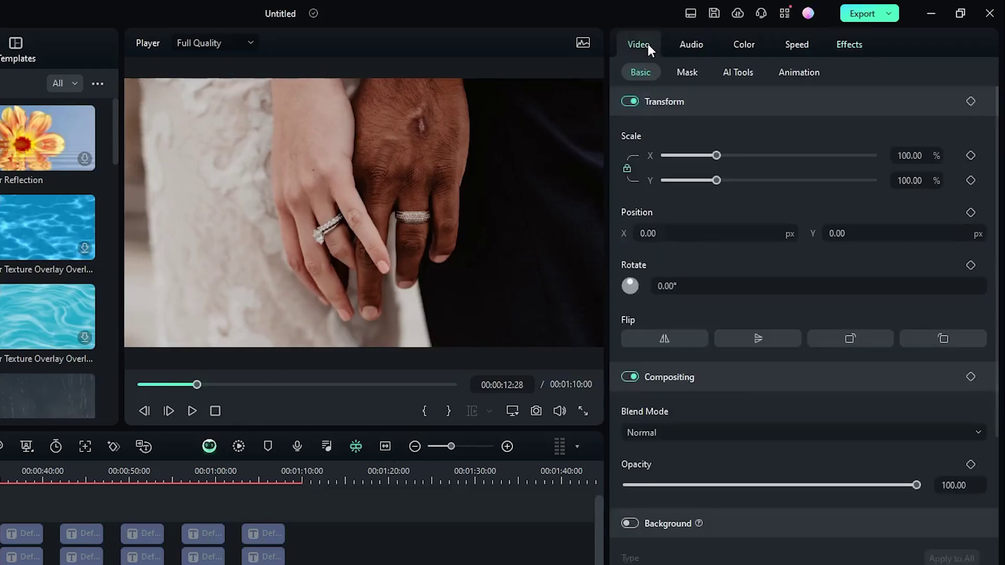
left_click(916, 180)
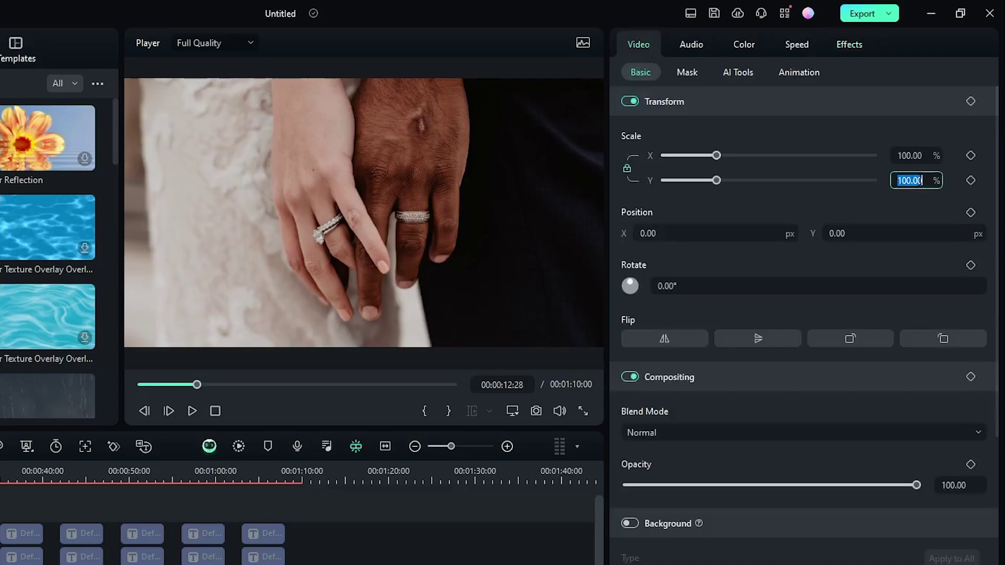
type("110")
key("Return")
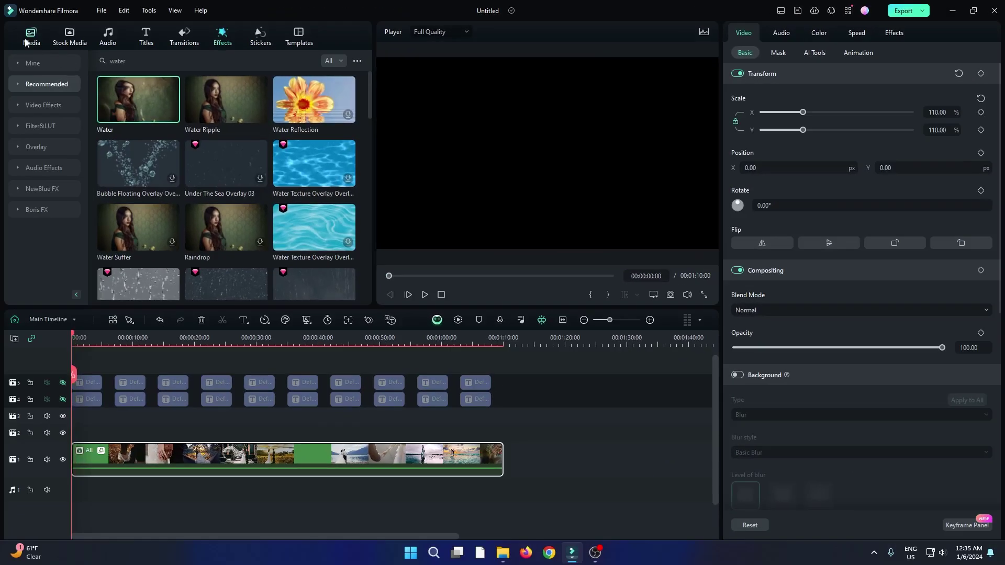
Step: Import the exported Green.mp4 into the project media and place it at the start of video track 2
left_click(26, 42)
scroll(348, 222, "down", 1)
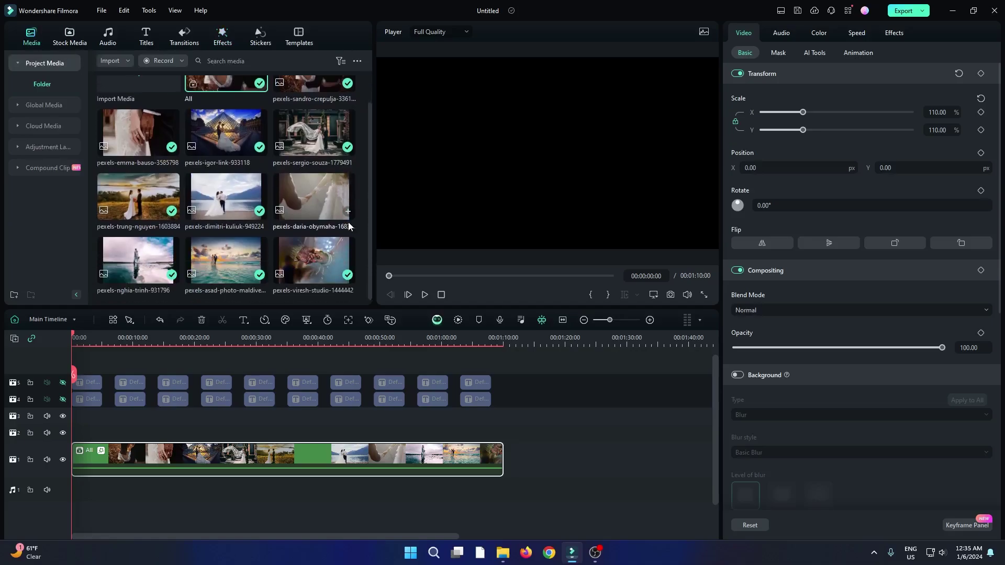
left_click(503, 552)
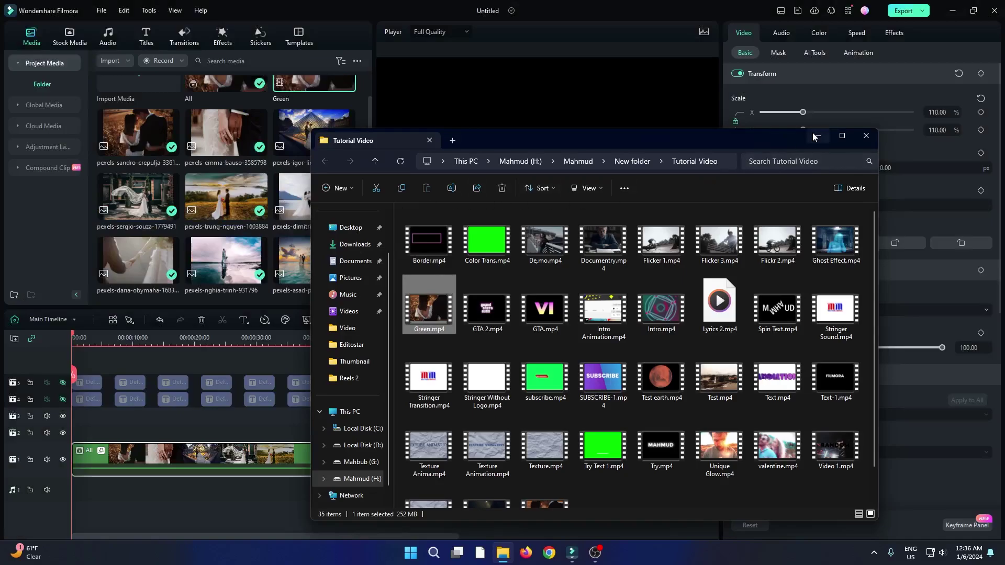
left_click(818, 136)
left_click_drag(309, 124, 67, 435)
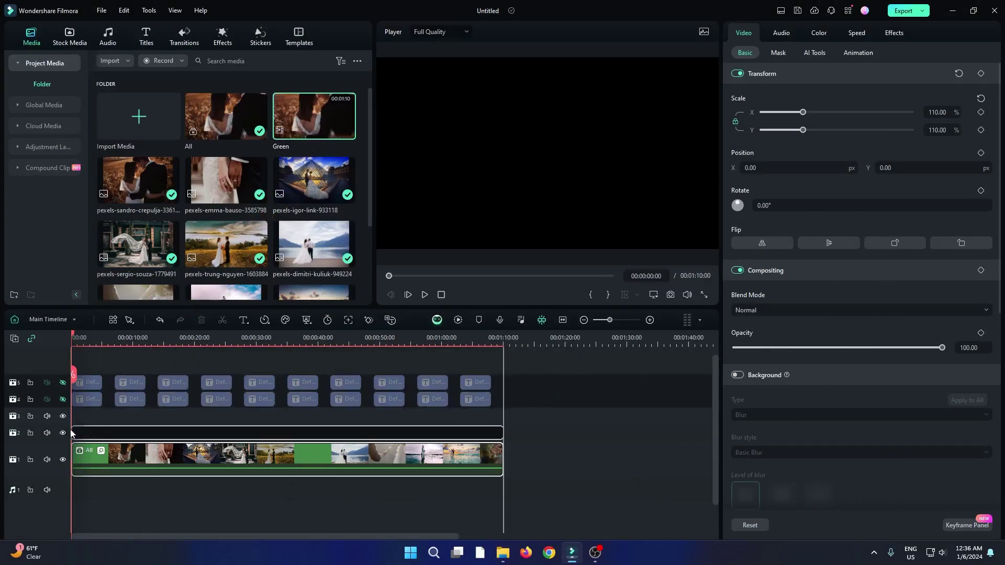
Step: Enable Chroma Key on the Green clip, checking it at 00:00:10:00, and set Edge Feather to 0
left_click(101, 338)
left_click(132, 338)
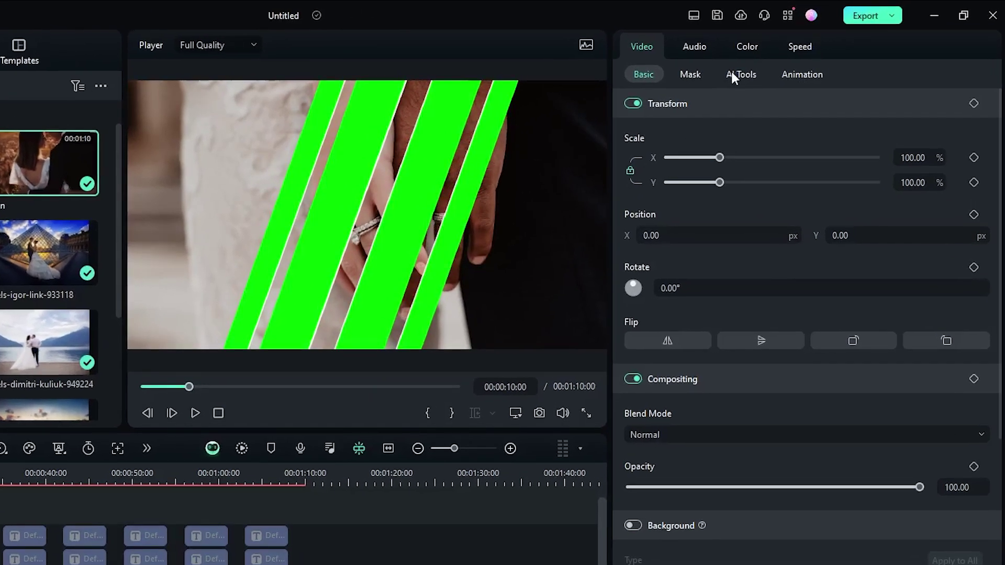
left_click(732, 74)
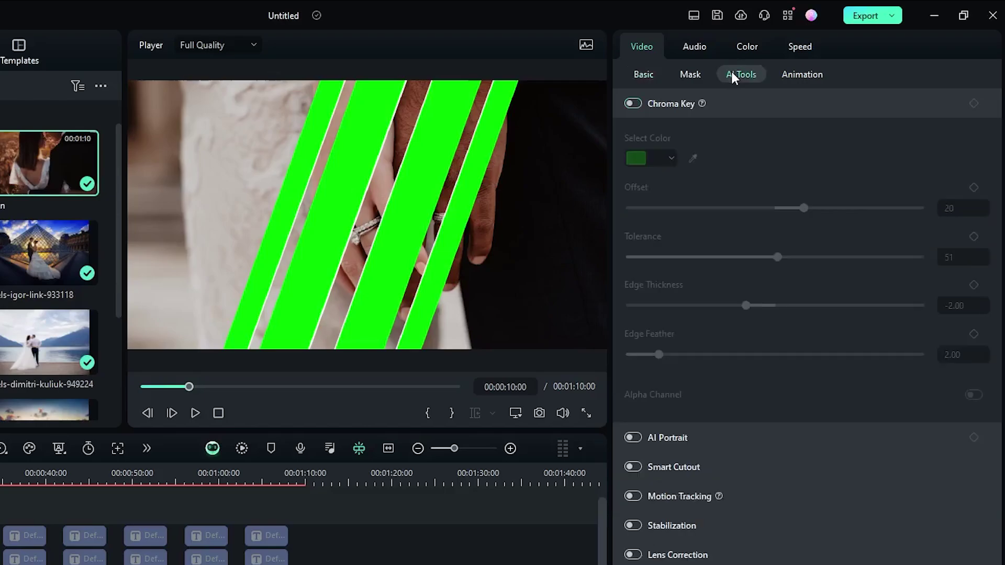
left_click(632, 103)
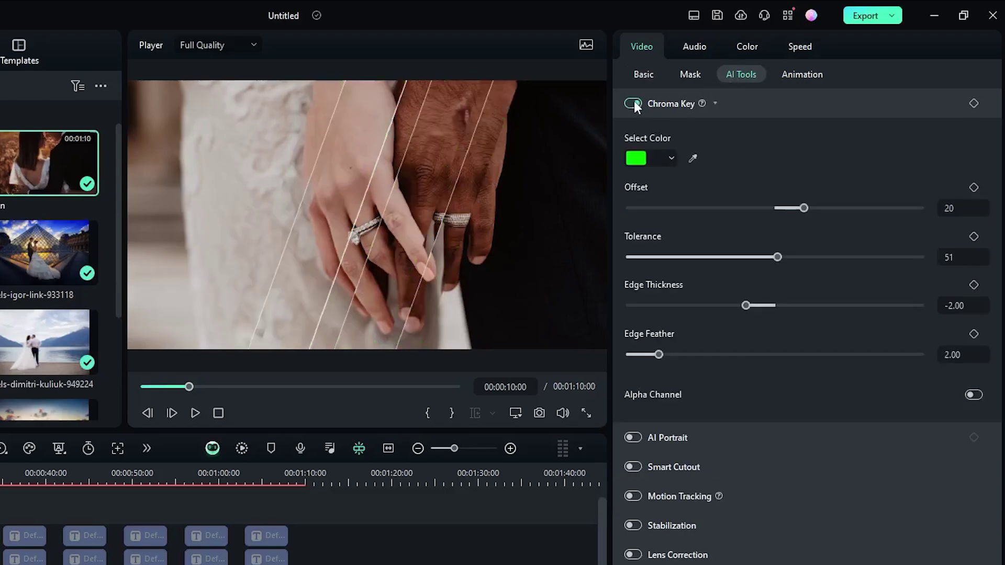
left_click_drag(659, 355, 621, 360)
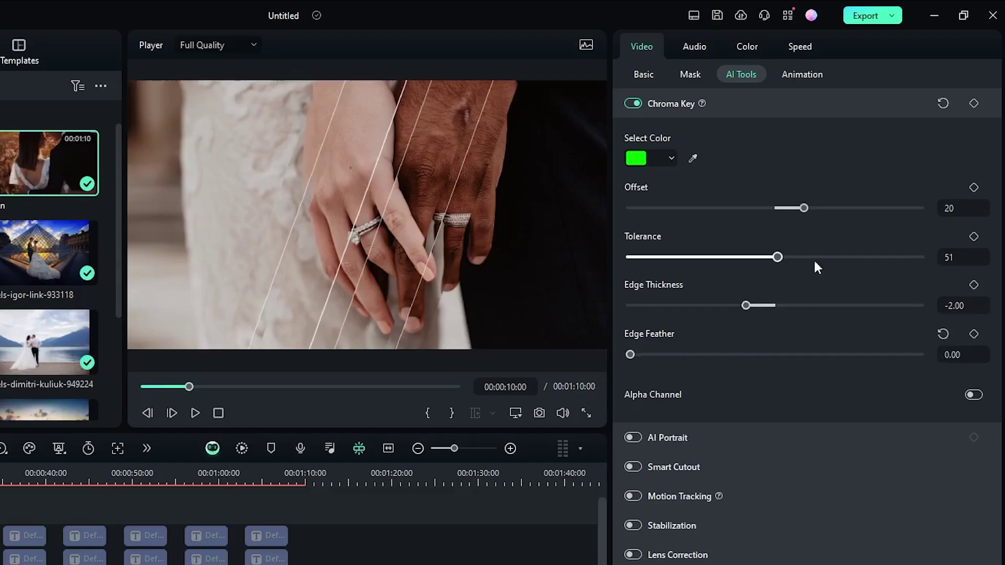
Step: Set the Green clip's Chroma Key Tolerance to 40 and Offset to 2
left_click(961, 259)
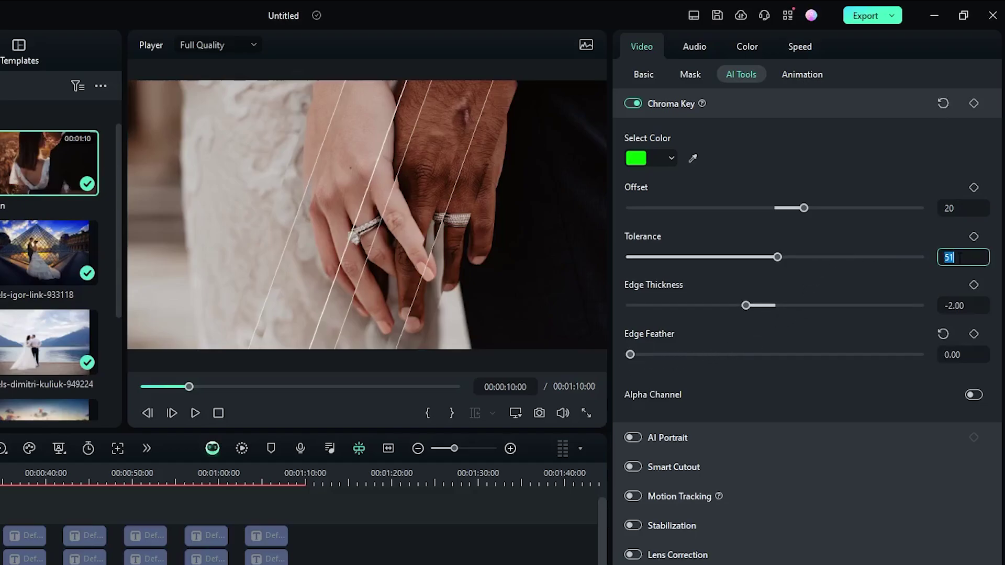
type("40")
key("Return")
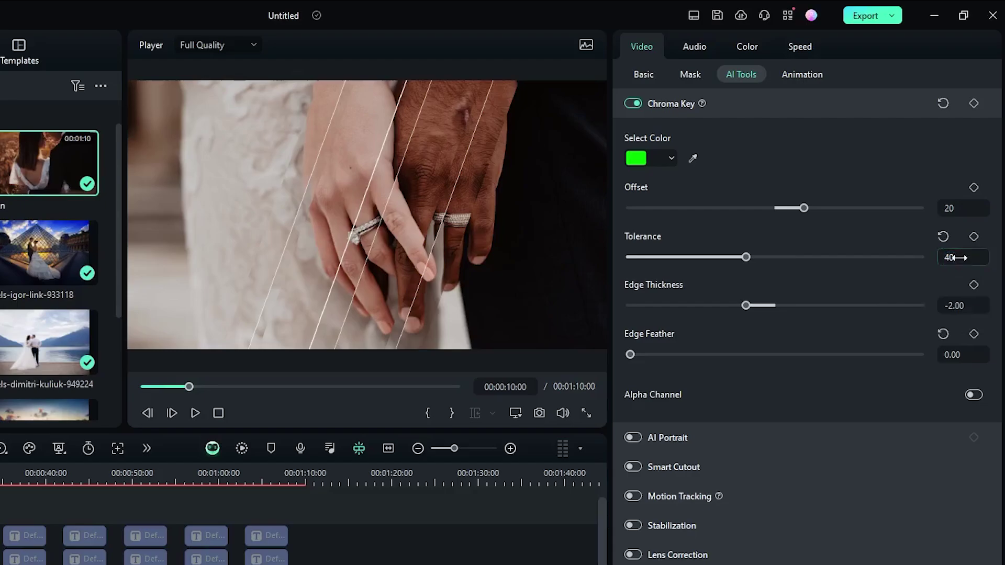
left_click(948, 208)
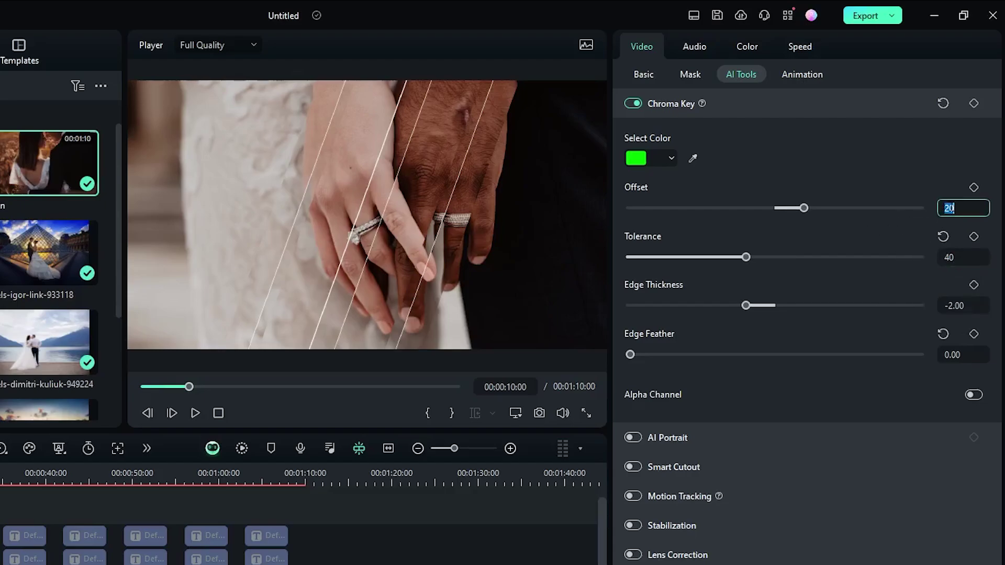
type("2")
key("Return")
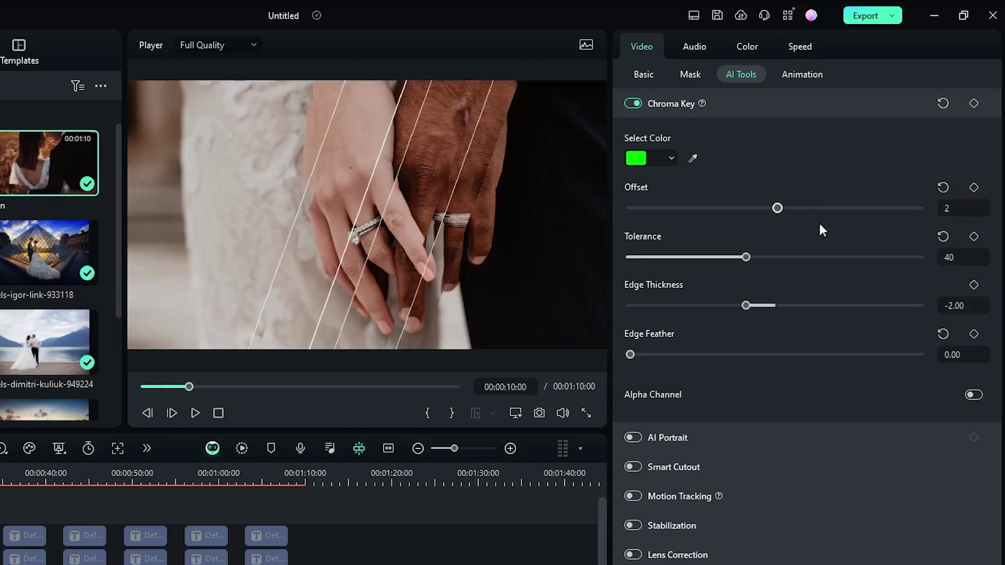
Step: Play the slideshow from the beginning through the second photo to check the keyed bands and water effect
left_click_drag(189, 386, 145, 386)
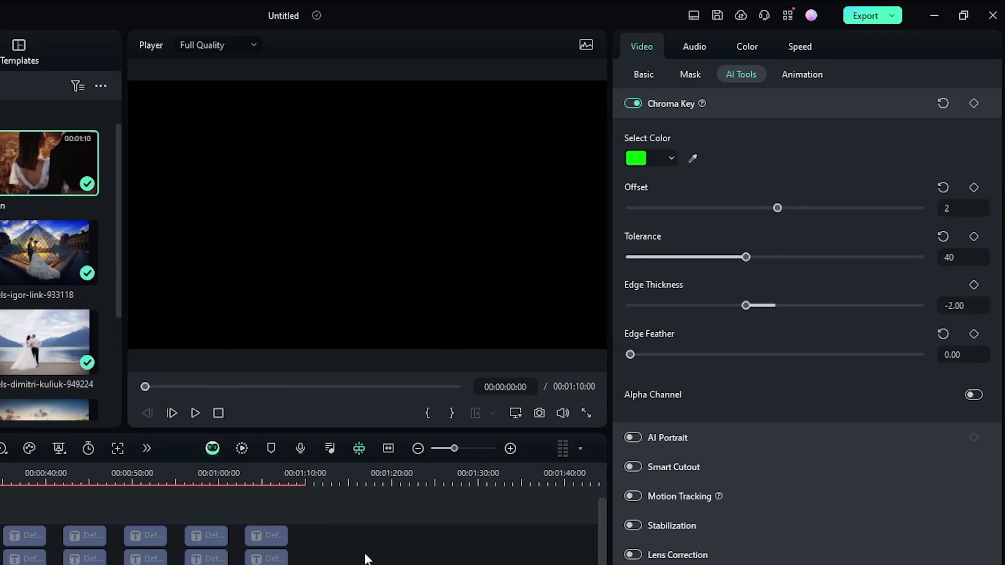
key("space")
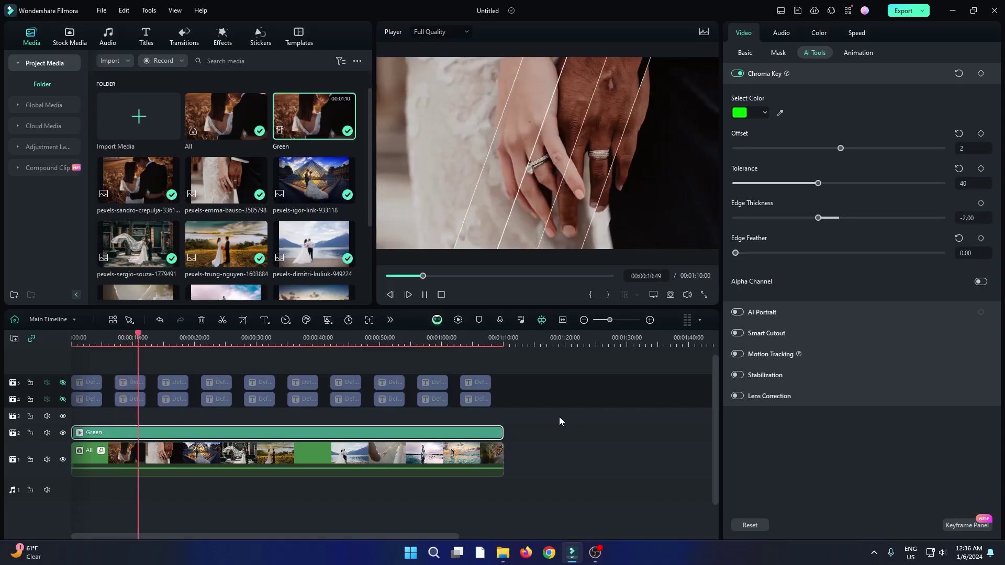
key("space")
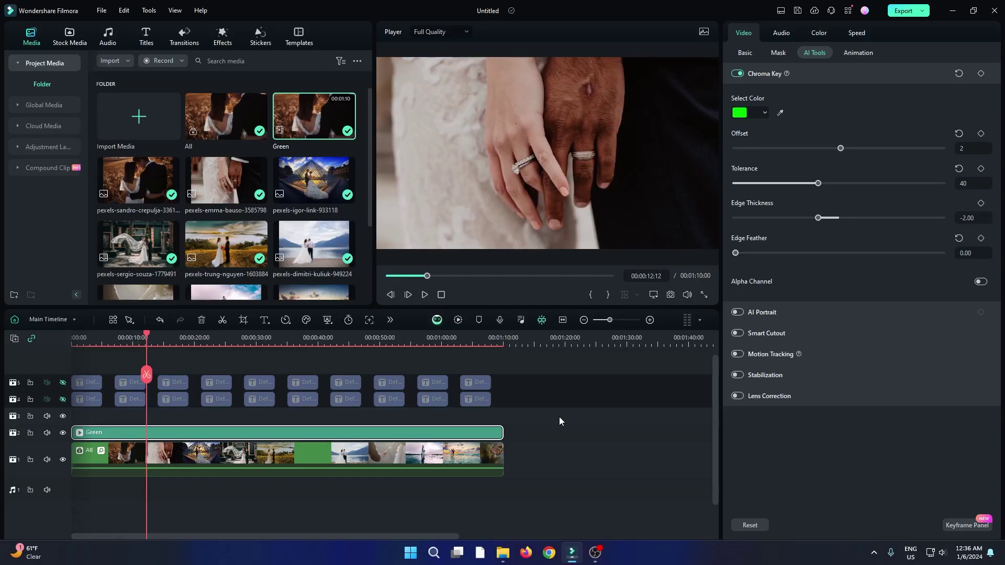
Step: Add a Default Title at the start of video track 3 and change its text to "Happy Wedding"
left_click(141, 44)
left_click_drag(146, 204, 73, 415)
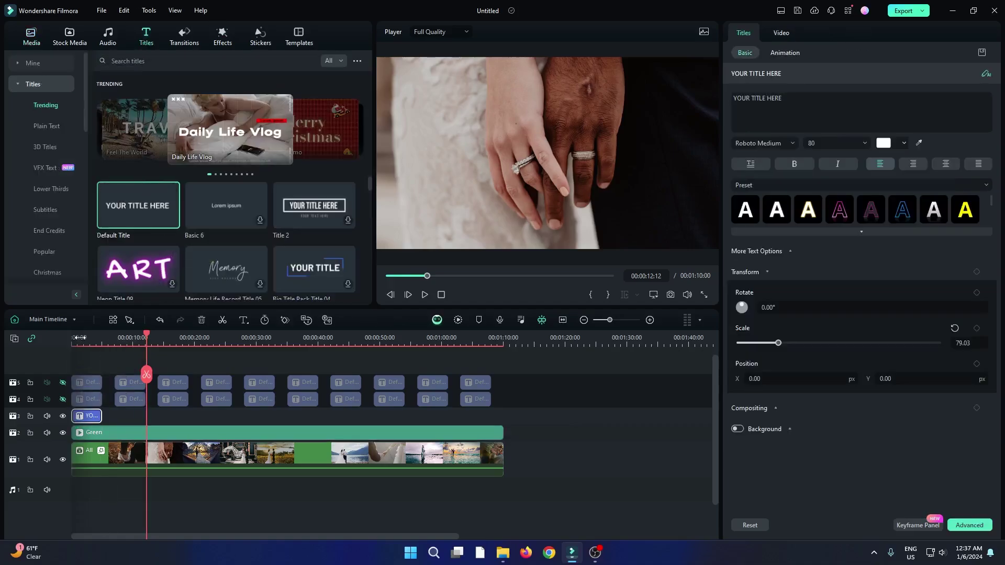
left_click(74, 338)
left_click_drag(74, 339, 284, 339)
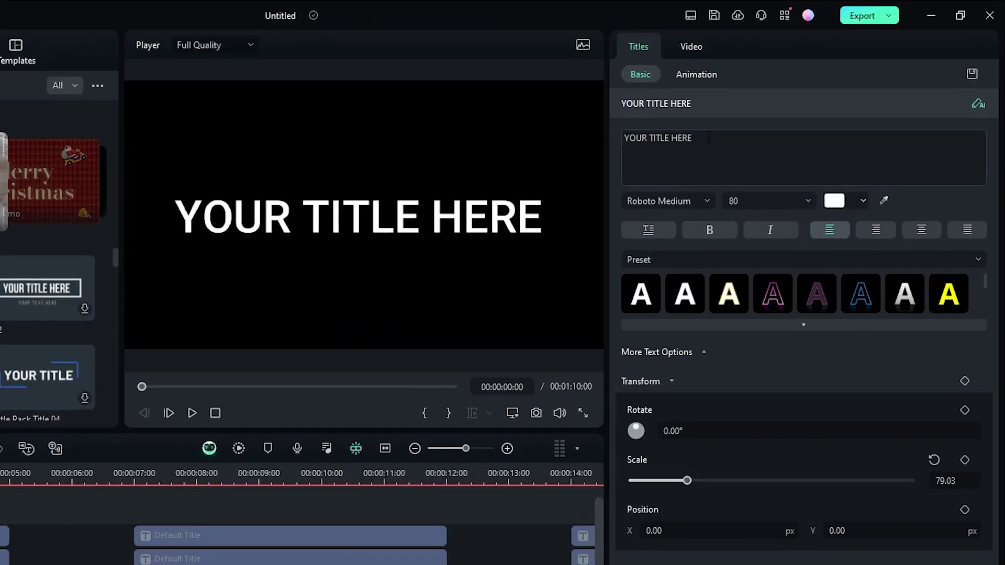
left_click(793, 98)
key("ctrl+a")
type("Happy Wedding")
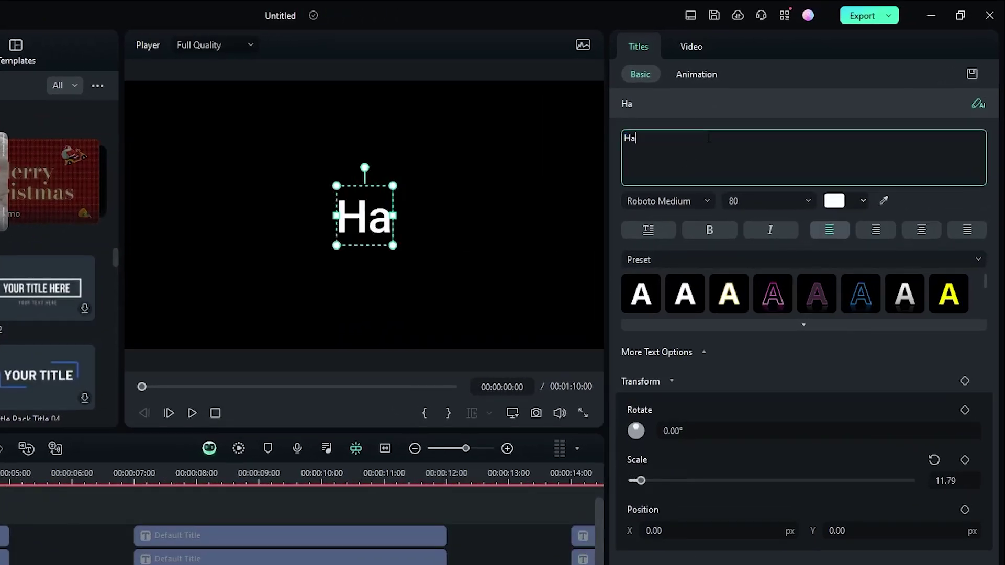
Step: Set the "Happy Wedding" title's font to Photograph Signature and its text color to red
key("ctrl+a")
left_click(682, 201)
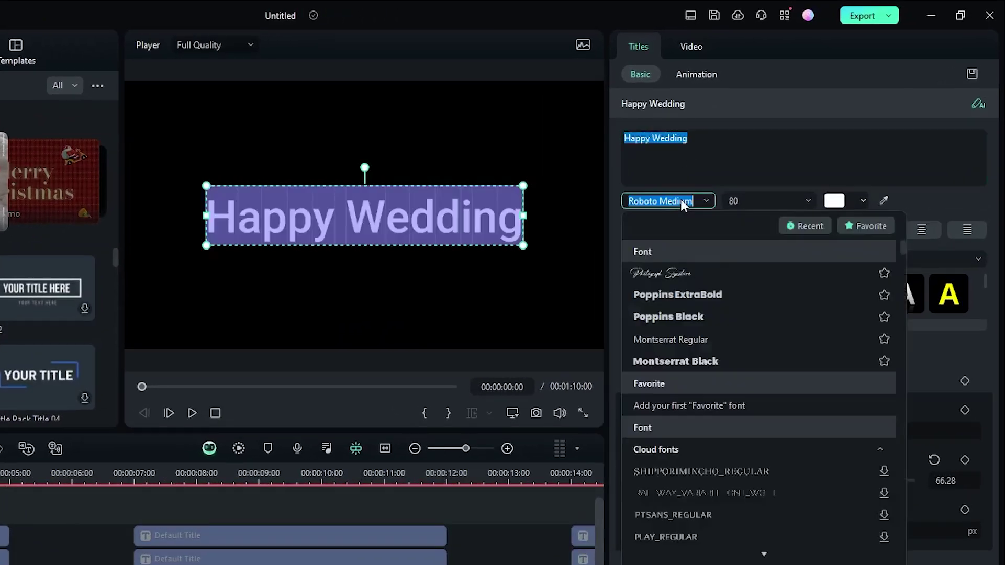
type("o")
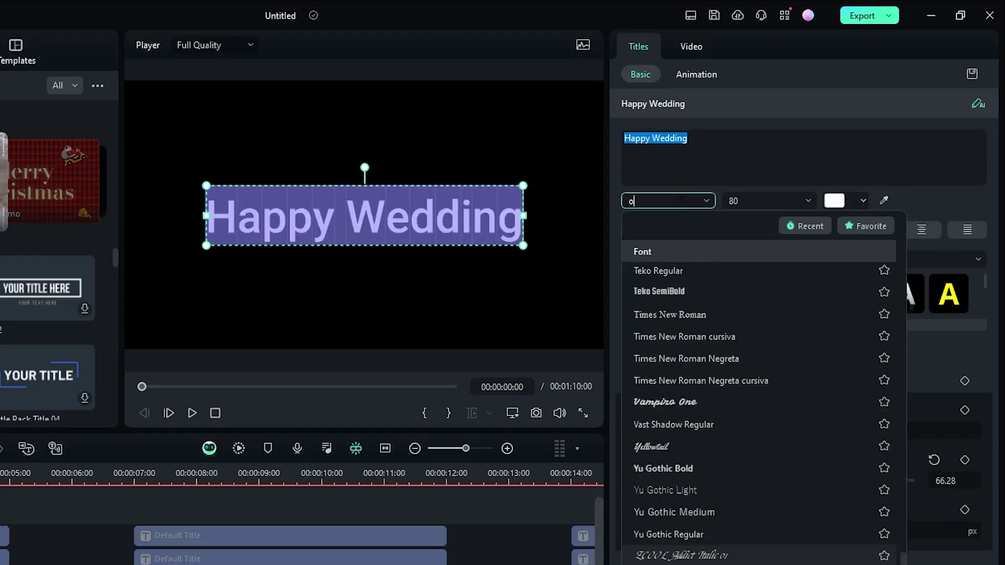
key("BackSpace")
type("ph")
left_click(680, 319)
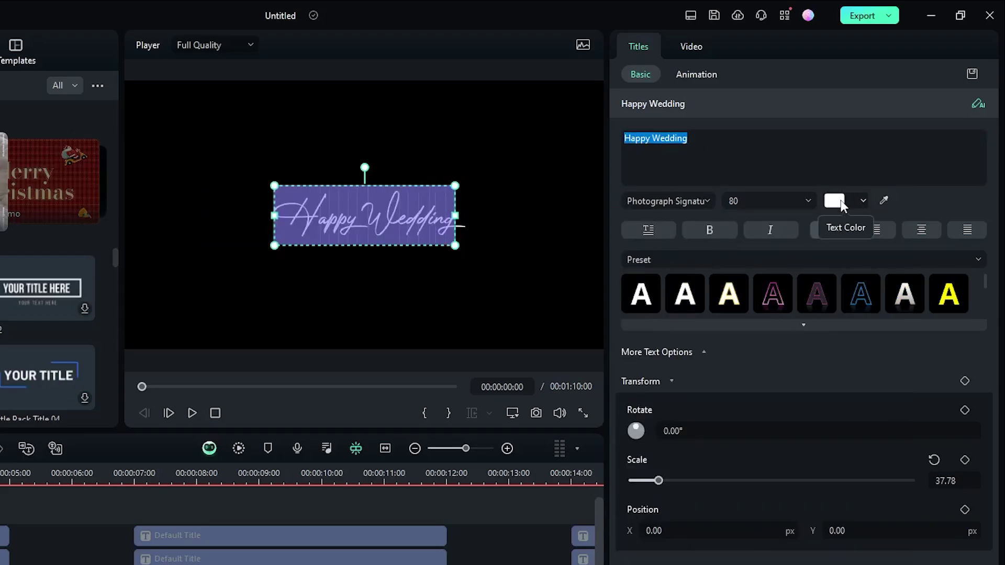
left_click(840, 199)
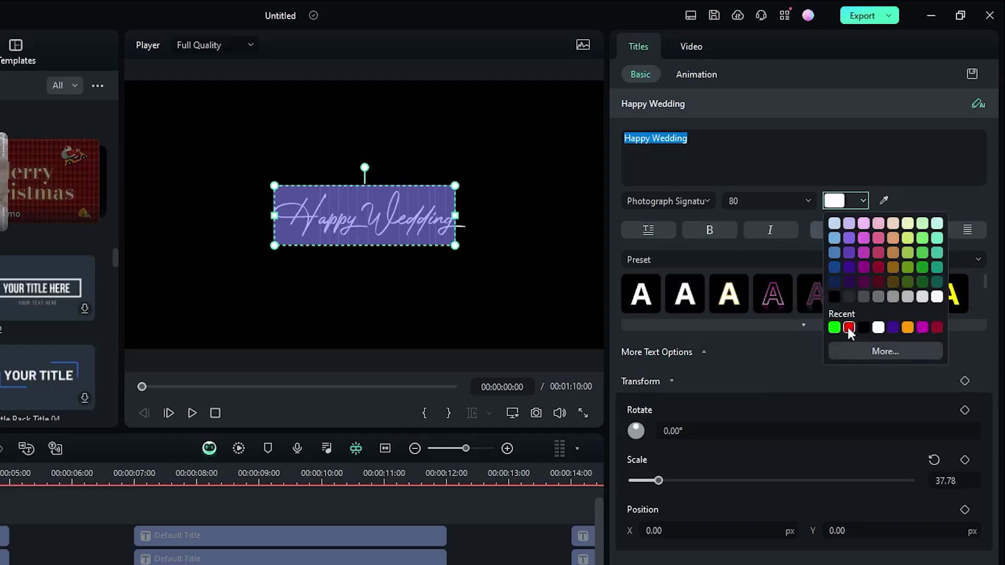
left_click(849, 328)
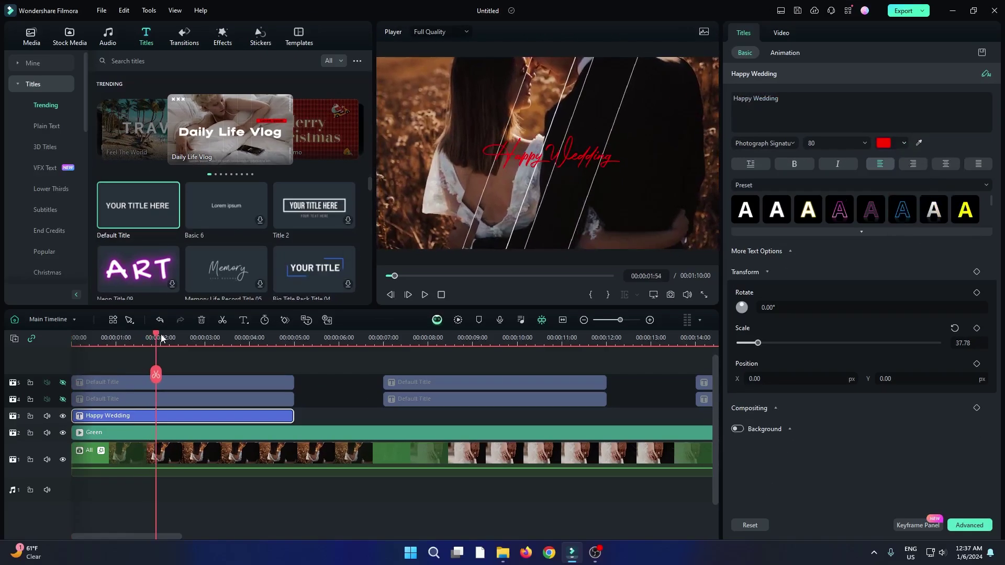
Step: Rotate the title to -68.89° so it follows the slanted lines and reduce its scale to 30.62
left_click_drag(172, 337, 198, 337)
left_click_drag(546, 119, 534, 148)
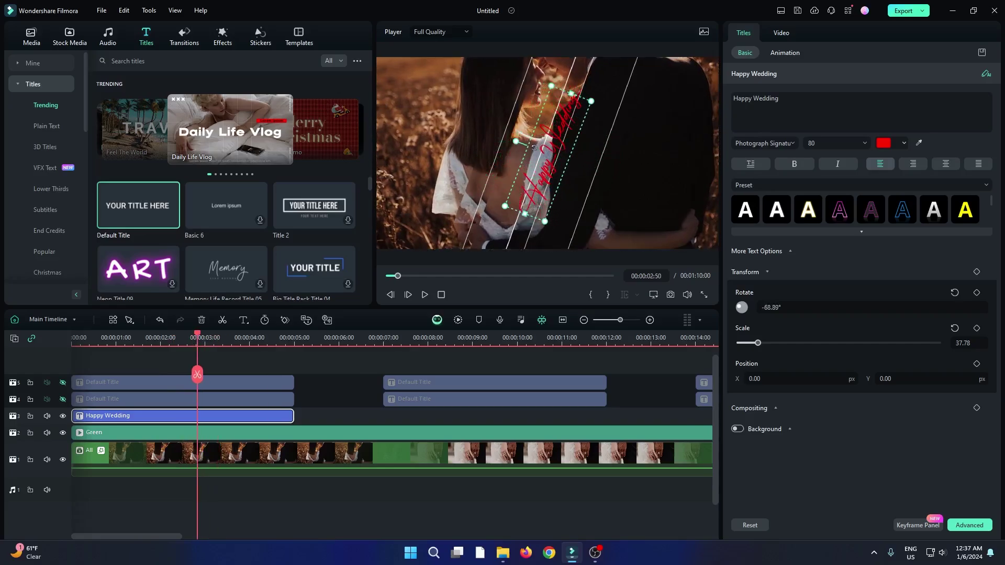
left_click_drag(788, 346, 754, 343)
Step: Move the title clip to start at 00:00:02:00 and add a Dissolve transition to its beginning and its end
left_click_drag(216, 418, 305, 418)
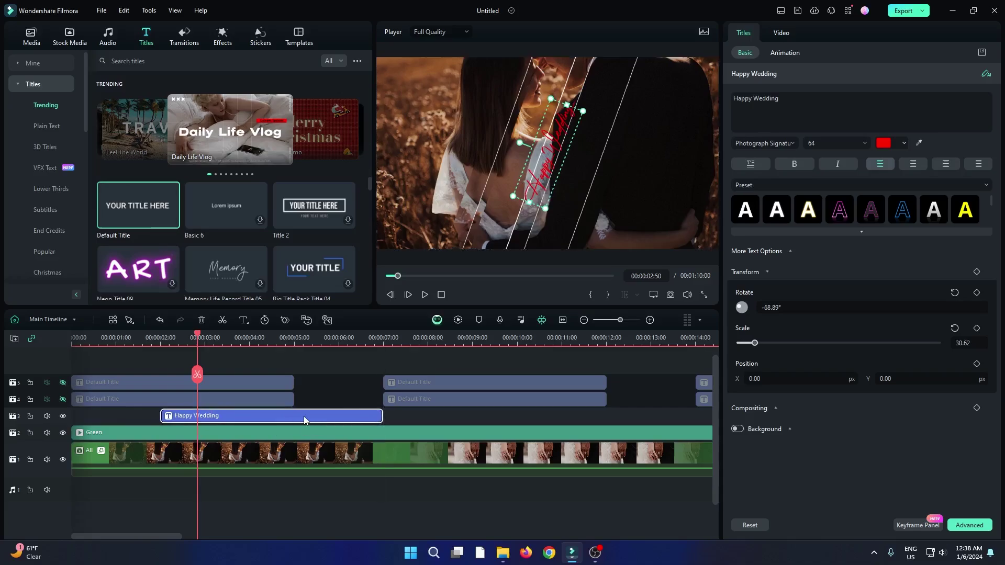
left_click(187, 39)
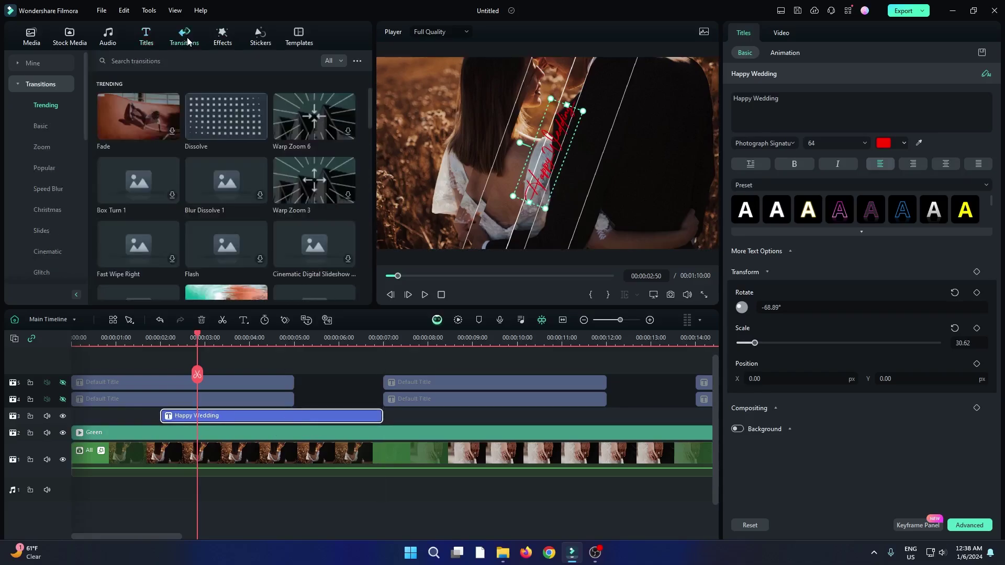
left_click_drag(215, 122, 163, 417)
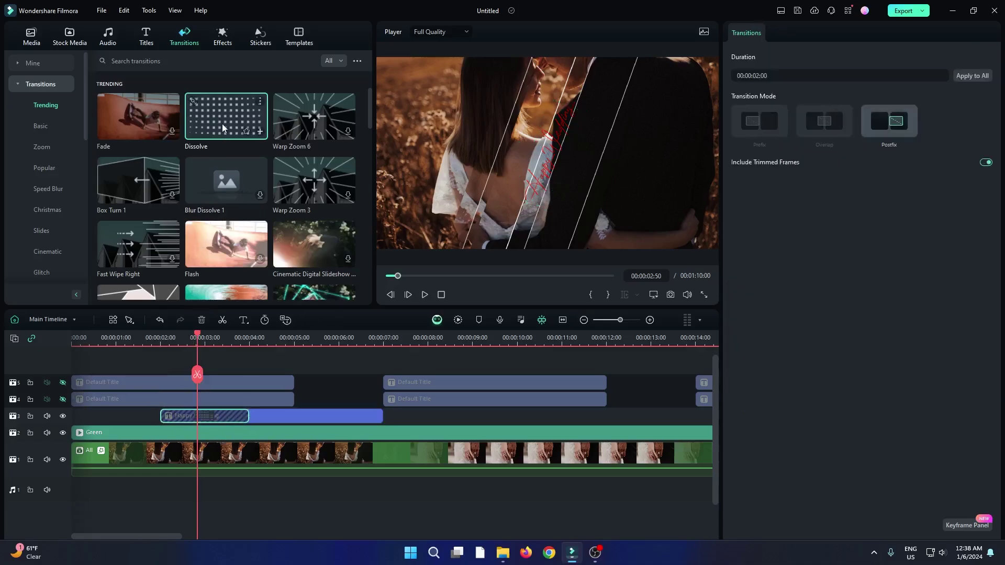
left_click_drag(223, 127, 349, 417)
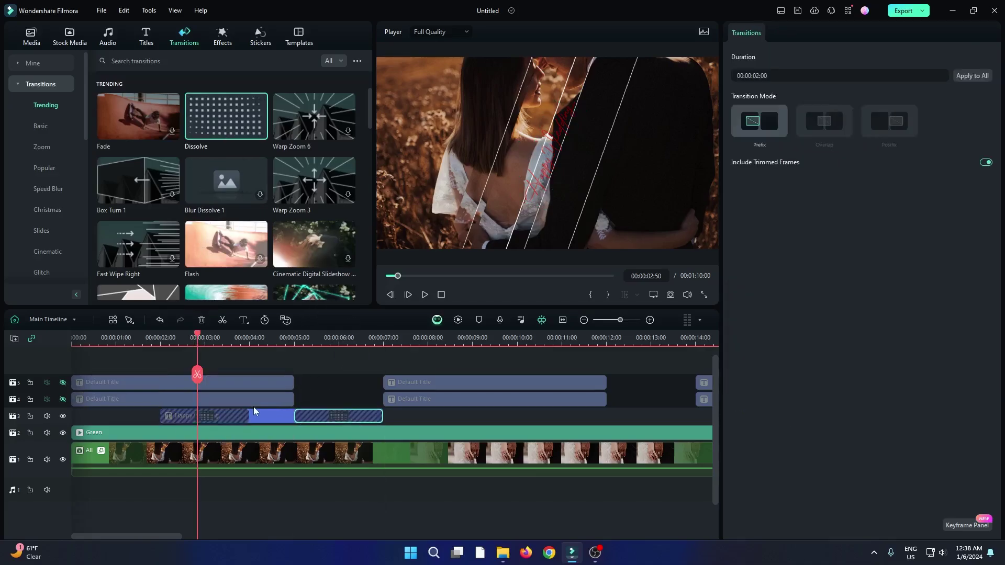
Step: Set the Dissolve transition duration to 00:00:01:00 and apply it to all transitions
left_click(889, 121)
left_click(754, 75)
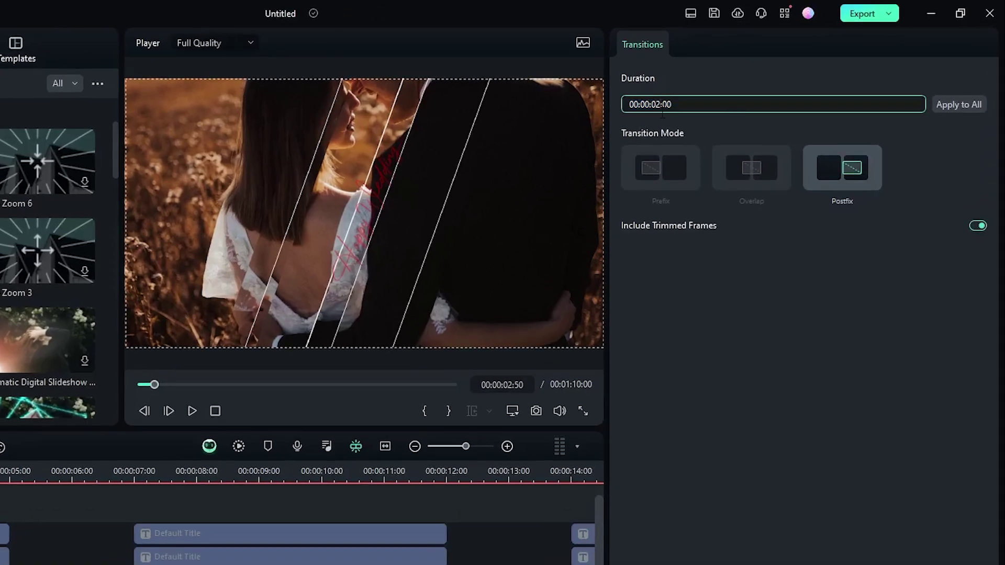
left_click(970, 106)
Step: Move the title clip to start at about 00:00:03:05 and play the first photo to check its timing
mouse_move(117, 377)
left_mouse_down()
mouse_move(91, 377)
mouse_move(132, 377)
left_mouse_up()
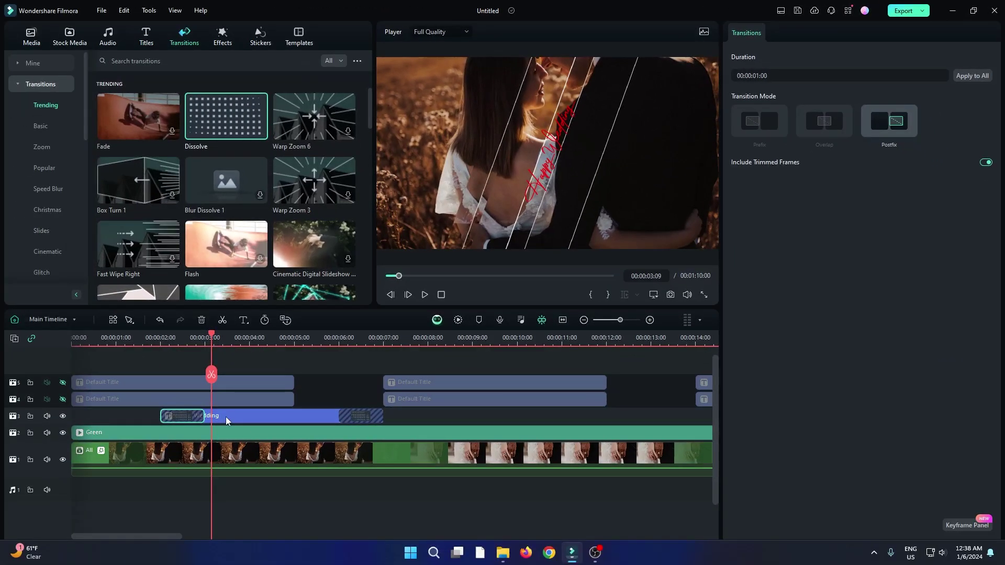
left_click_drag(226, 420, 293, 417)
left_click(167, 340)
key("space")
key("space")
left_click(196, 340)
key("space")
Step: Trim the end of the title clip to about 00:00:06:50 and play the change to the second photo
left_click(410, 333)
left_click_drag(411, 336, 380, 336)
left_click_drag(431, 415, 377, 415)
key("space")
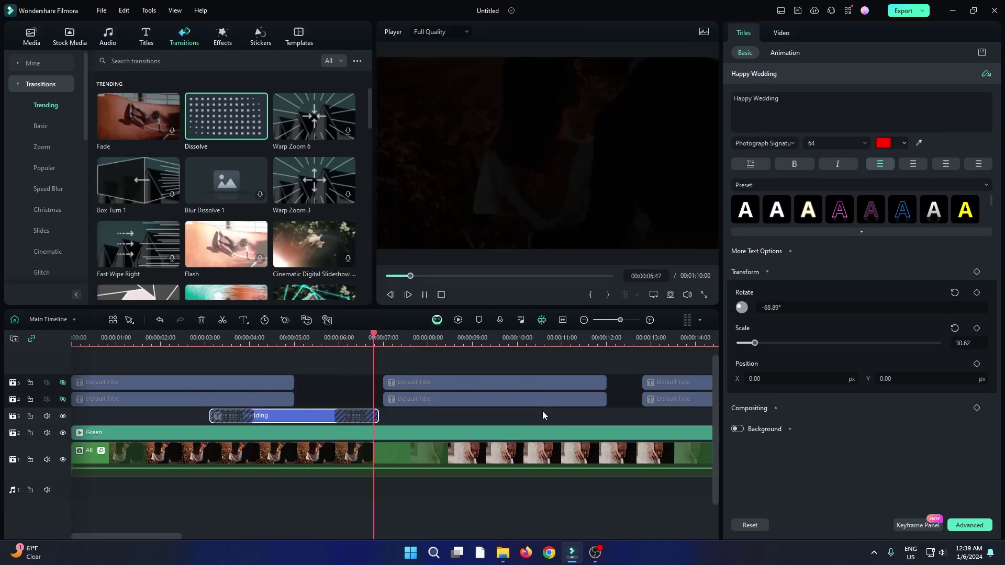
key("space")
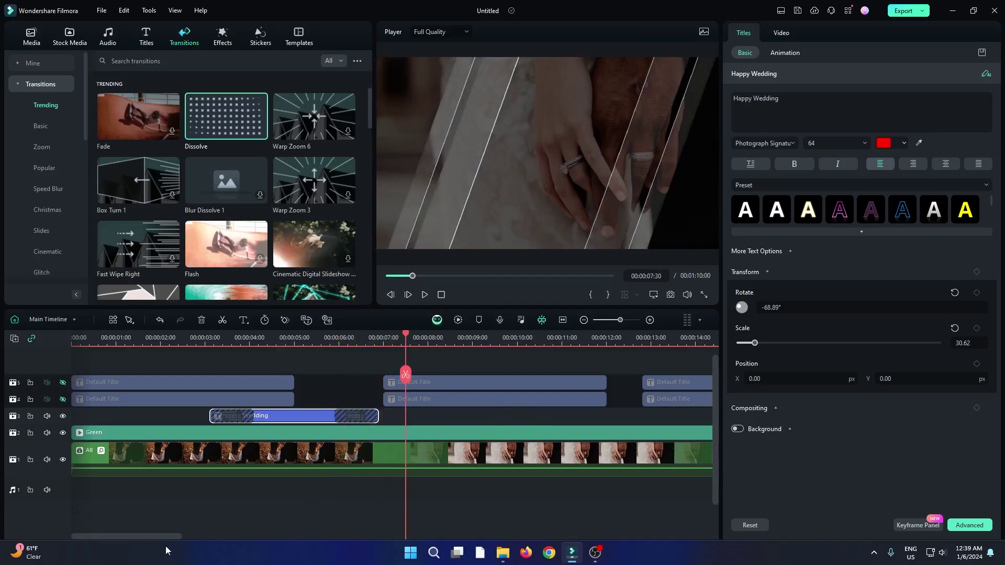
Step: Paste a copy of the "Happy Wedding" title over the second photo, starting at about 00:00:10:40 on video track 3
scroll(168, 537, "right", 3)
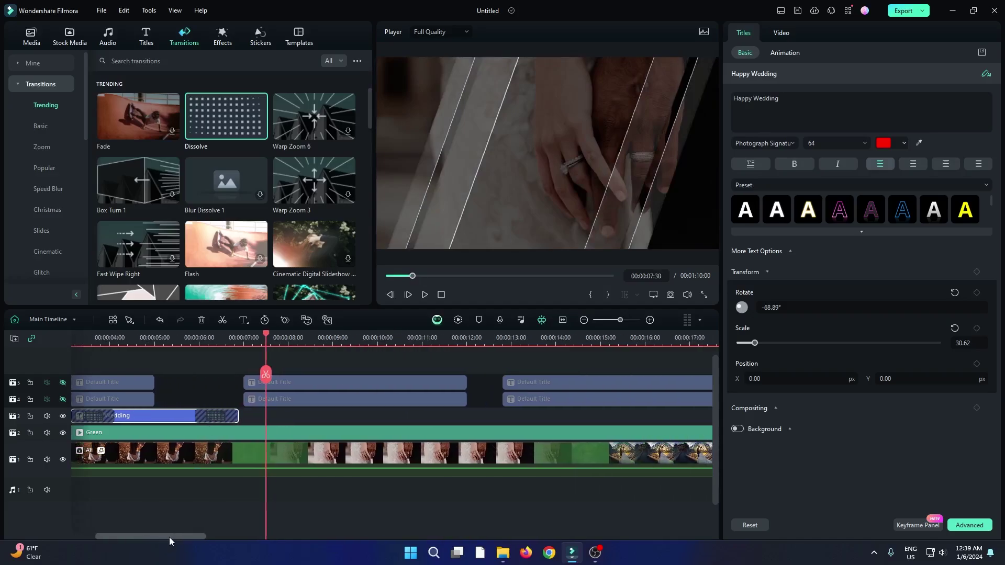
left_click(372, 337)
key("space")
key("ctrl+v")
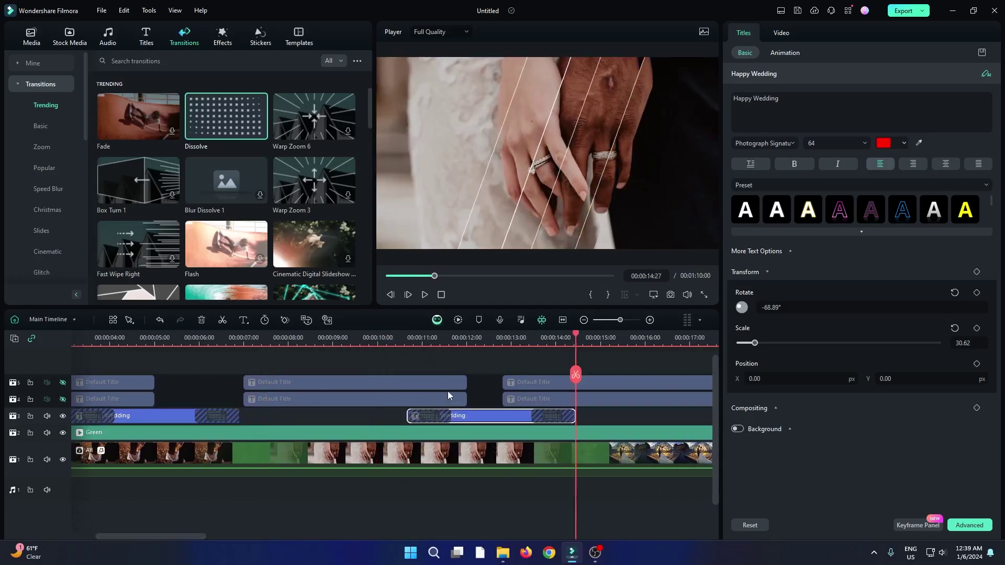
Step: Replace the wording of the title copy over the second photo and play that part to check it
key("space")
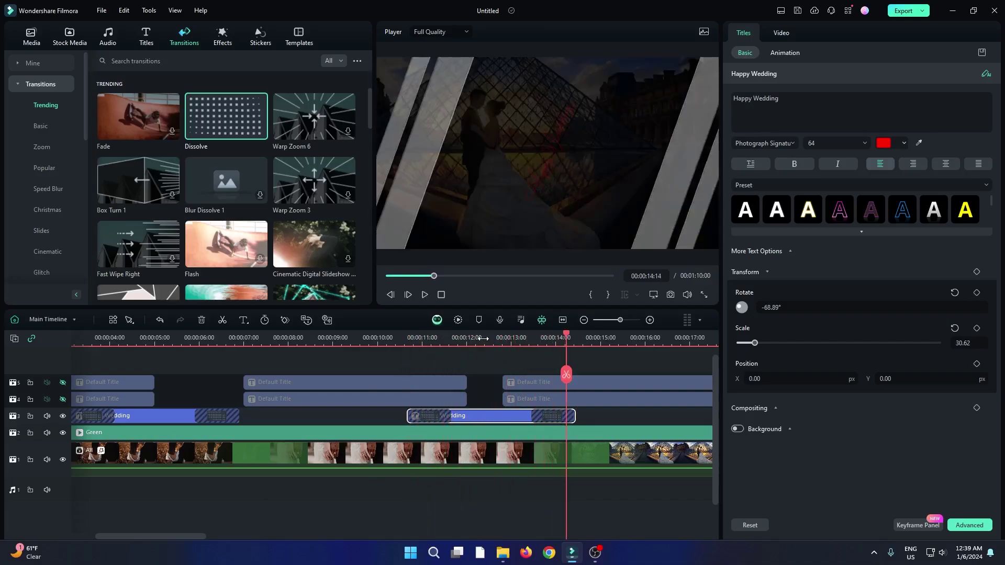
left_click(482, 337)
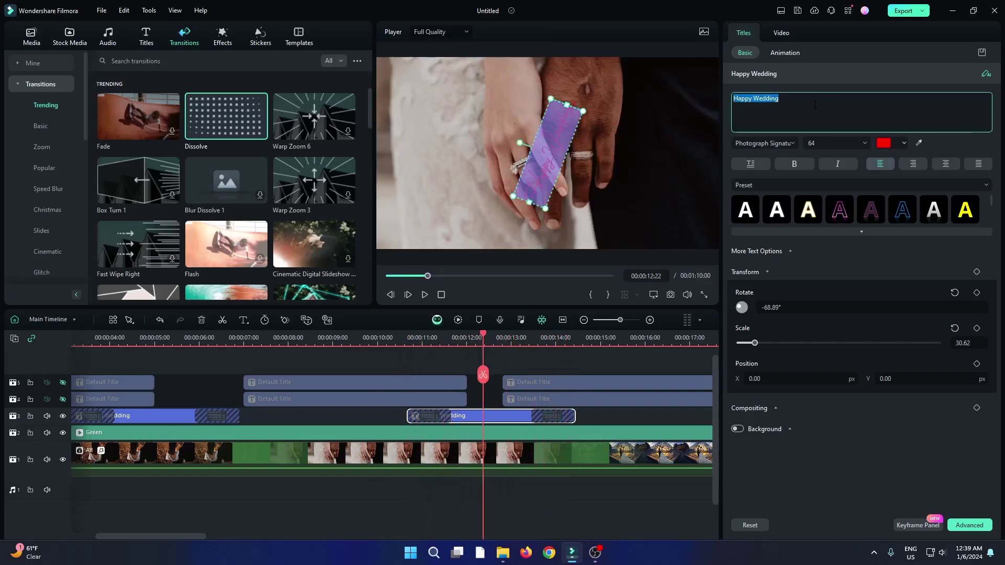
left_click_drag(743, 343, 742, 345)
left_click(392, 335)
key("space")
key("space")
Step: Paste another "Happy Wedding" title over the third photo at about 00:00:17:05 and preview it
left_click_drag(478, 341, 397, 343)
left_click(325, 341)
left_click(321, 339)
key("ctrl+v")
left_click(331, 340)
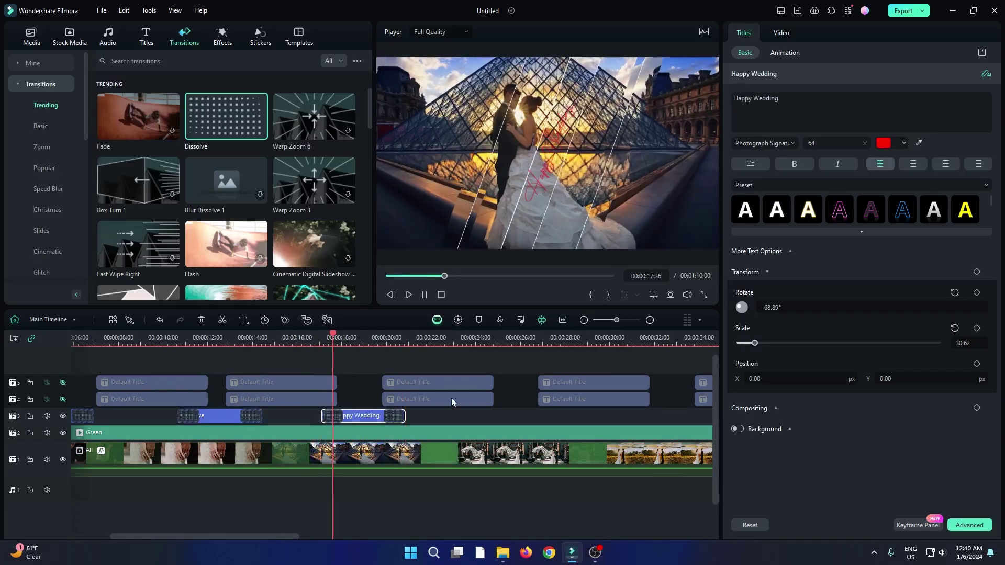
Step: Paste a "Happy Wedding" title over each of the fourth, fifth and sixth photos on video track 3
left_click(467, 337)
left_click(486, 335)
key("ctrl+v")
left_click(527, 338)
left_click_drag(273, 536, 314, 537)
left_click_drag(433, 339, 498, 341)
key("ctrl+v")
left_click_drag(327, 537, 390, 537)
left_click_drag(433, 340, 445, 340)
key("ctrl+v")
Step: Paste the title over the seventh and eighth photos, starting at about 45.5 and 52.5 seconds
left_click_drag(332, 537, 373, 537)
left_click_drag(450, 339, 458, 340)
key("ctrl+v")
left_click_drag(349, 536, 401, 537)
left_click_drag(418, 340, 440, 341)
key("ctrl+v")
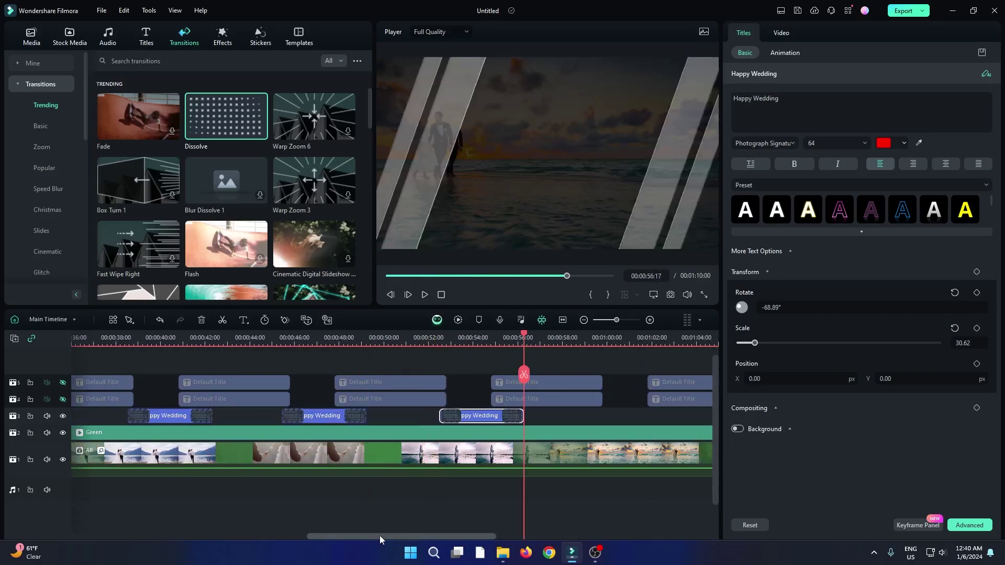
Step: Paste the title over the last two photos, filling video track 3 to the end of the slideshow
left_click_drag(381, 537, 422, 537)
left_click(452, 340)
key("ctrl+v")
left_click(585, 338)
key("ctrl+v")
Step: Return the playhead to the start and render a preview of the whole timeline for smooth playback
left_click_drag(587, 339, 461, 336)
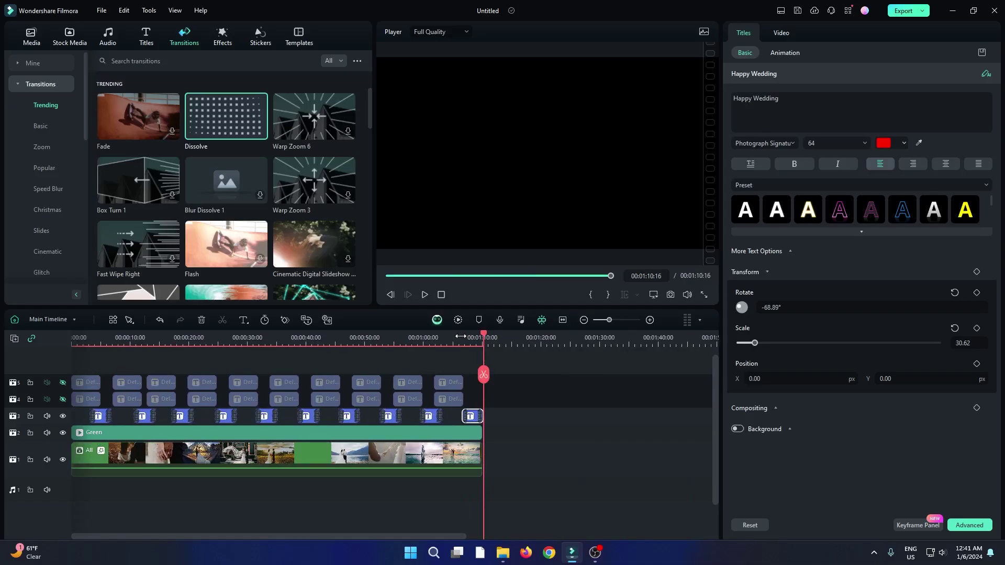
left_click_drag(402, 277, 384, 278)
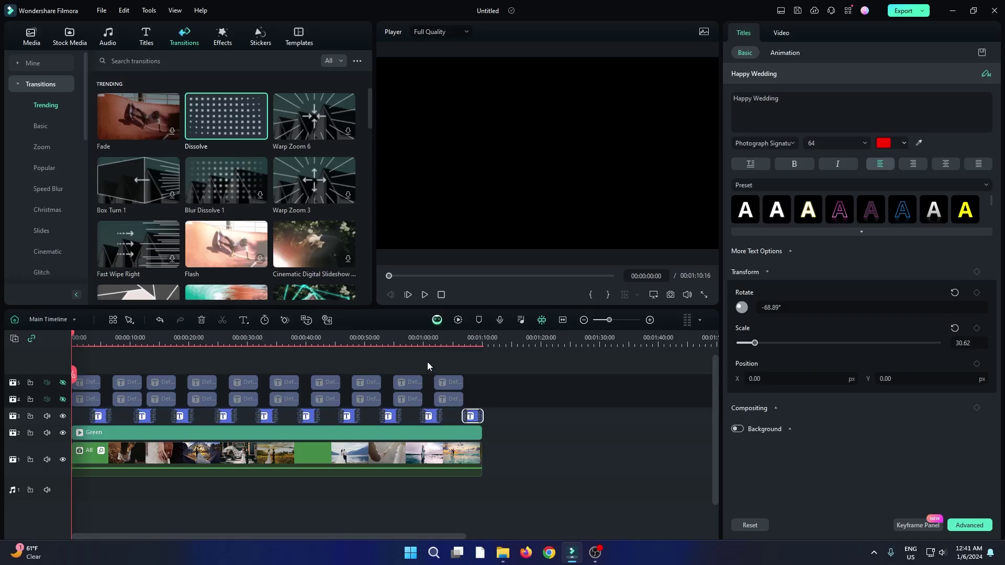
left_click(454, 319)
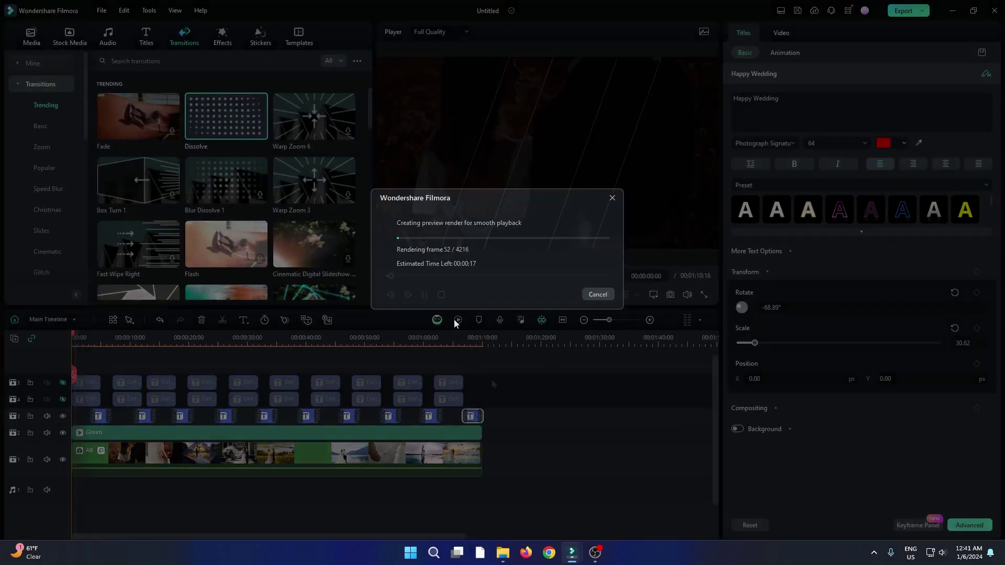